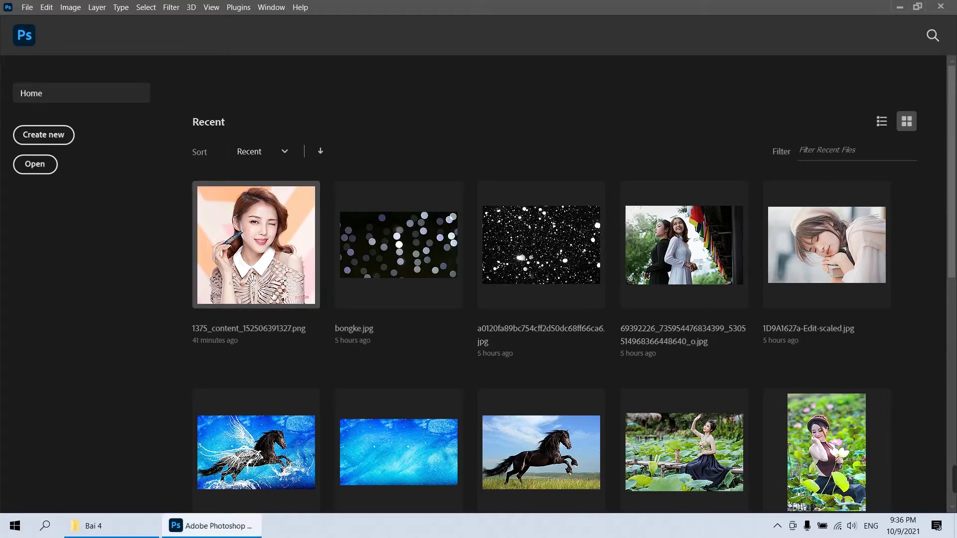
- Open the recent 1375_content_152506391327.png portrait and shrink the timeline so the whole image shows
click(273, 296)
drag(406, 250, 423, 419)
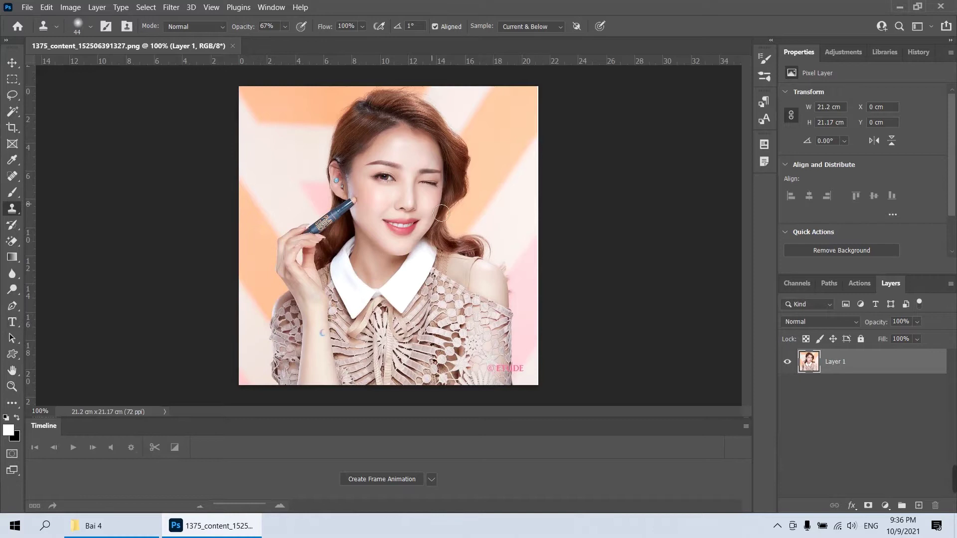
- Browse the Open dialog, cancel it, and shrink the timeline area further
key(ctrl+o)
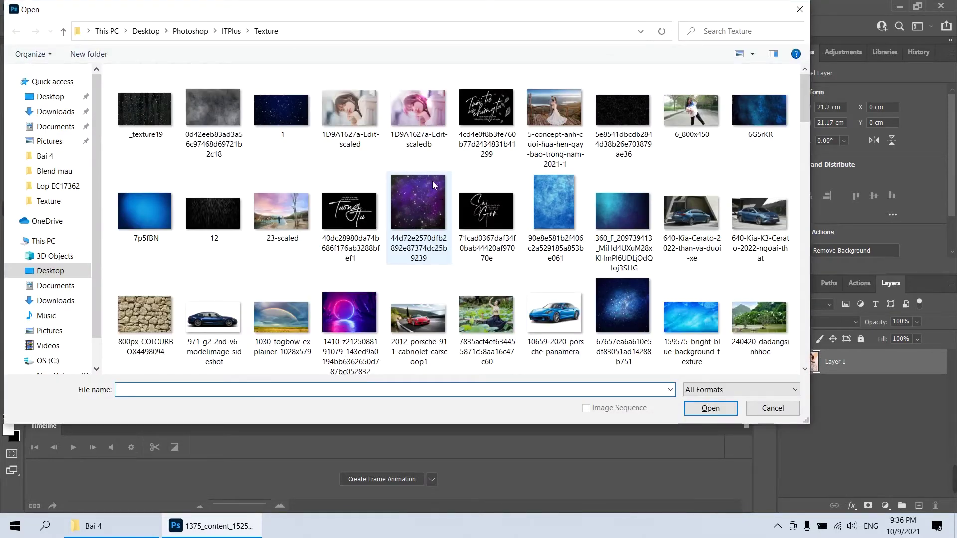
scroll(432, 181, down, 10)
scroll(432, 181, down, 5)
scroll(432, 181, up, 5)
key(Escape)
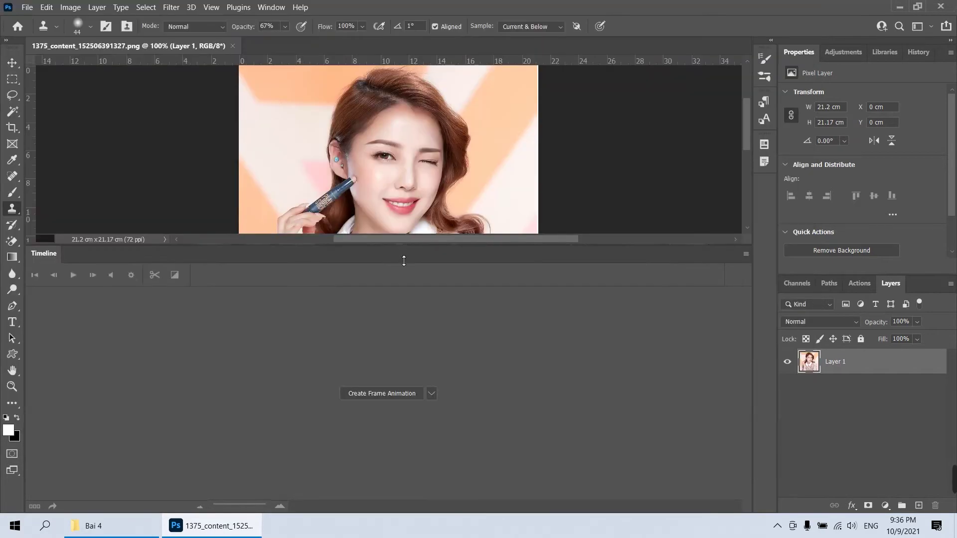
drag(404, 260, 412, 433)
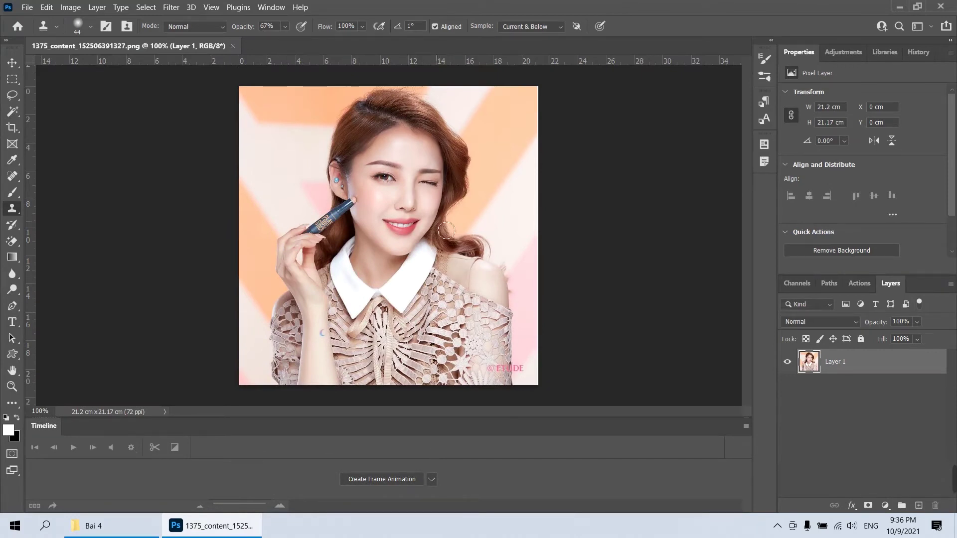
- Open fuc0771_orig.jpg from the Open dialog as a second document
key(ctrl+o)
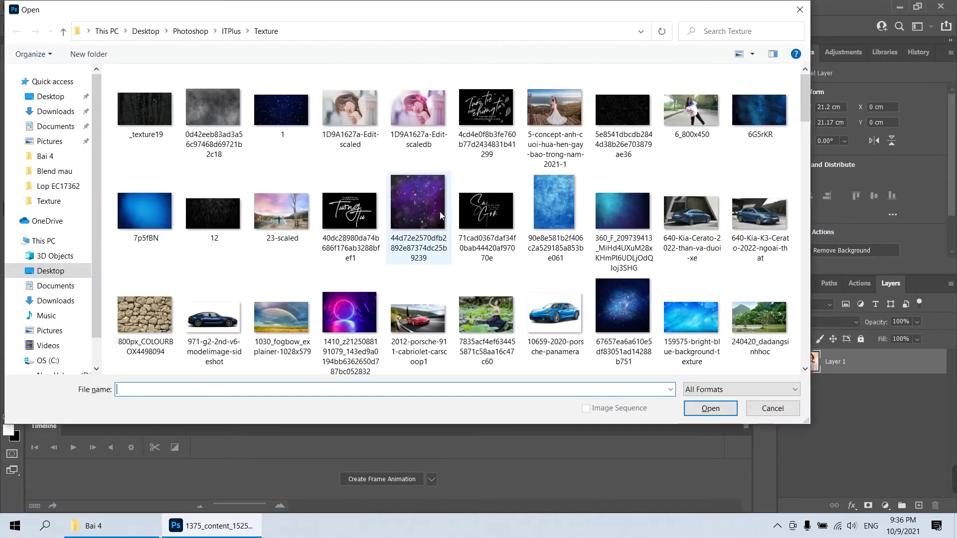
scroll(439, 211, down, 10)
scroll(727, 220, down, 3)
scroll(737, 222, down, 5)
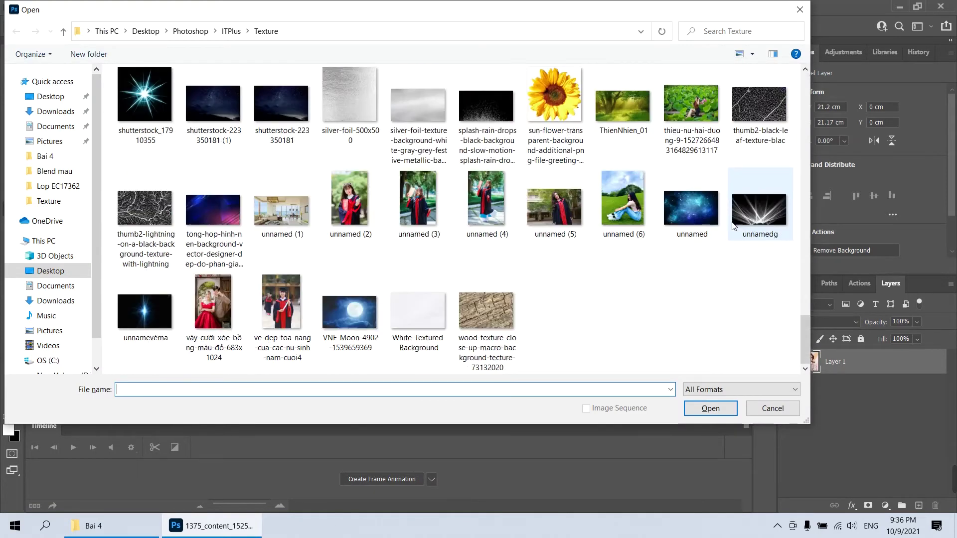
scroll(731, 227, up, 5)
scroll(727, 228, up, 3)
scroll(727, 228, up, 5)
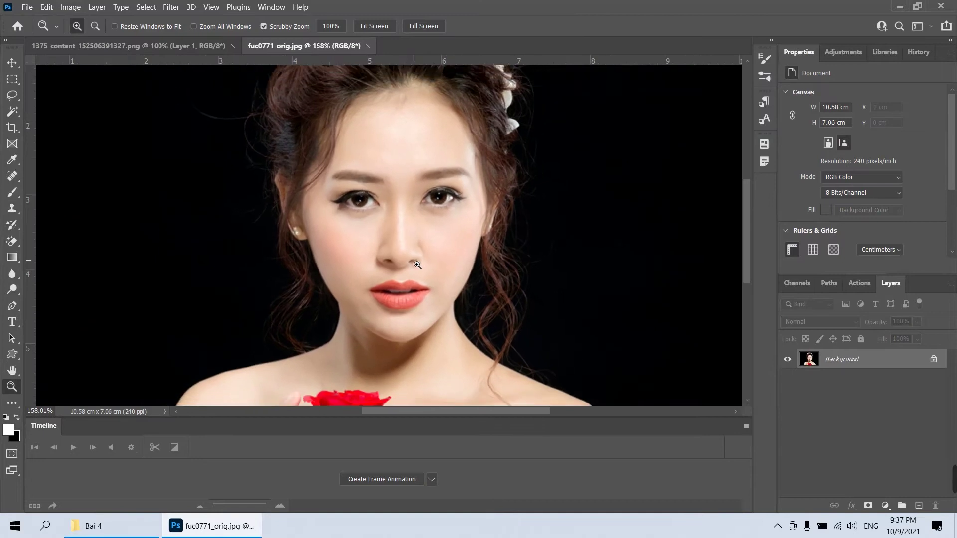
- Trace a Pen path from the left temple across the forehead and down to the jaw
click(313, 195)
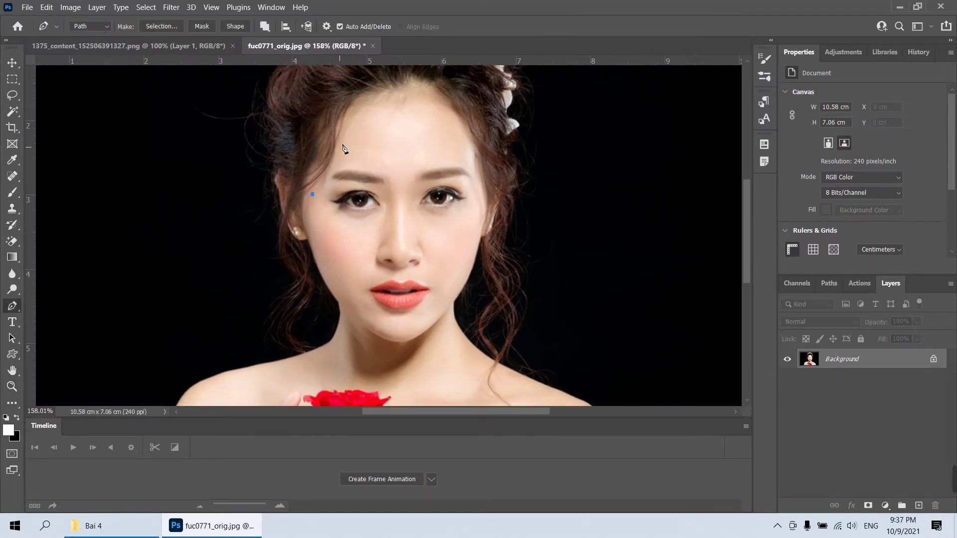
drag(342, 165, 359, 164)
click(391, 157)
click(433, 154)
drag(472, 165, 474, 168)
click(477, 231)
drag(445, 305, 392, 331)
- Close the face path up the left cheek, convert it to a selection, and return to the winking portrait
click(366, 322)
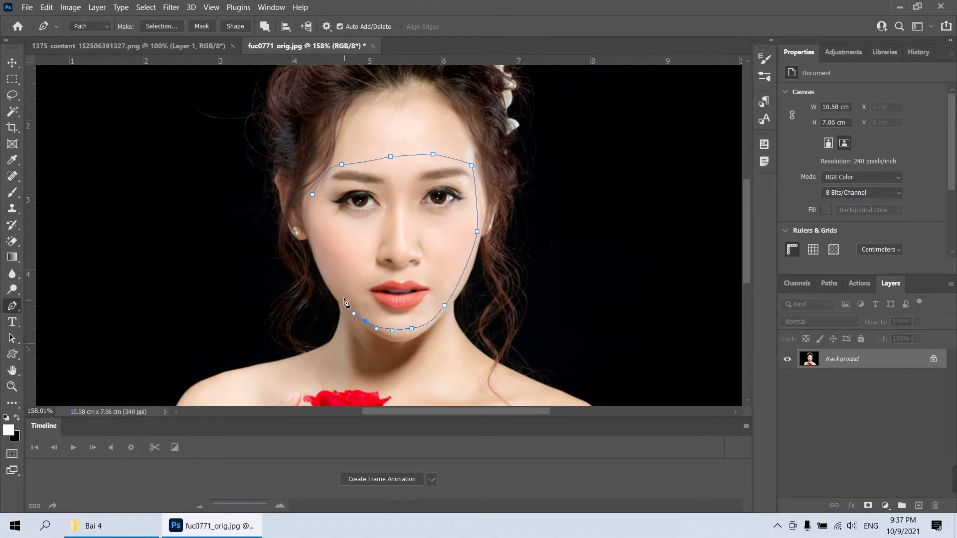
drag(341, 295, 337, 285)
drag(320, 243, 315, 231)
click(312, 194)
key(ctrl+Return)
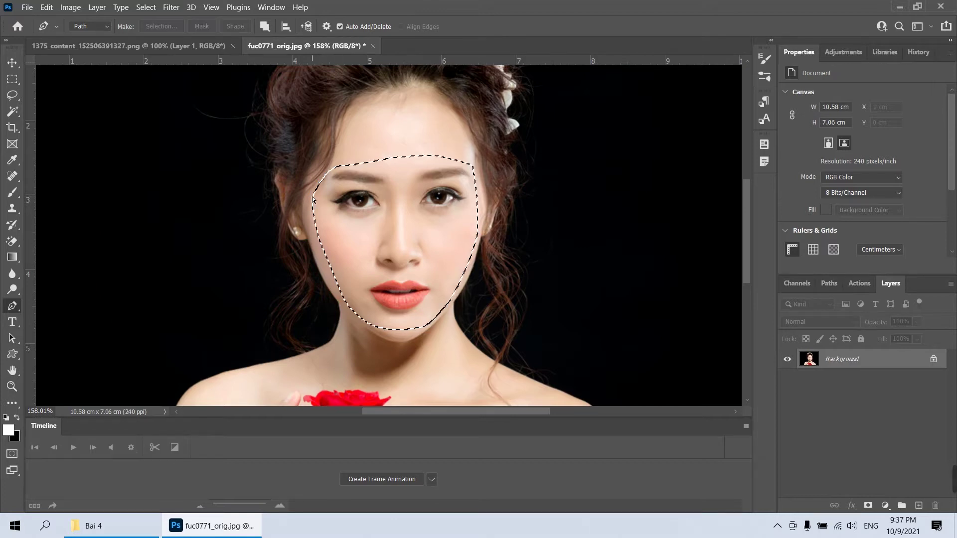
click(177, 45)
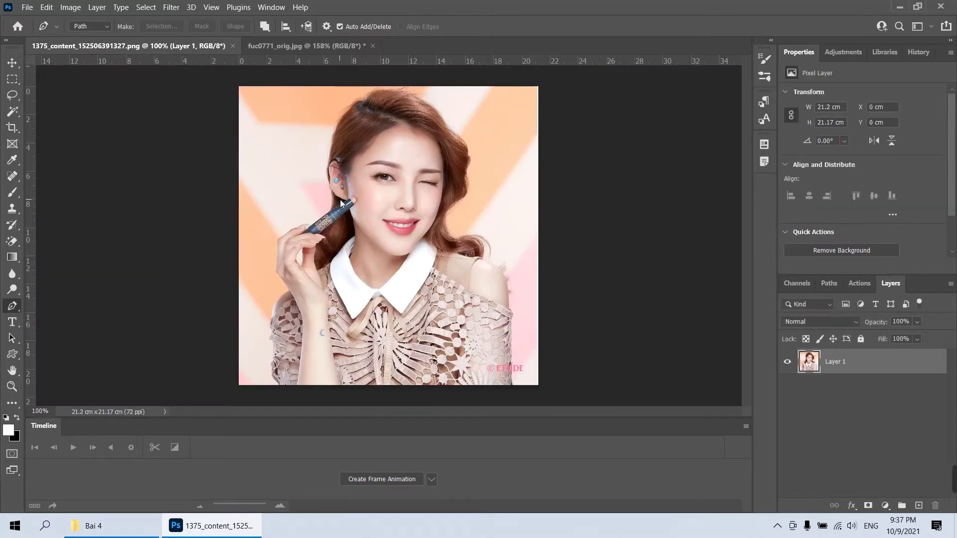
- Paste the face as Layer 2, keeping the colour profile, and move it up over her face
key(ctrl+v)
click(536, 227)
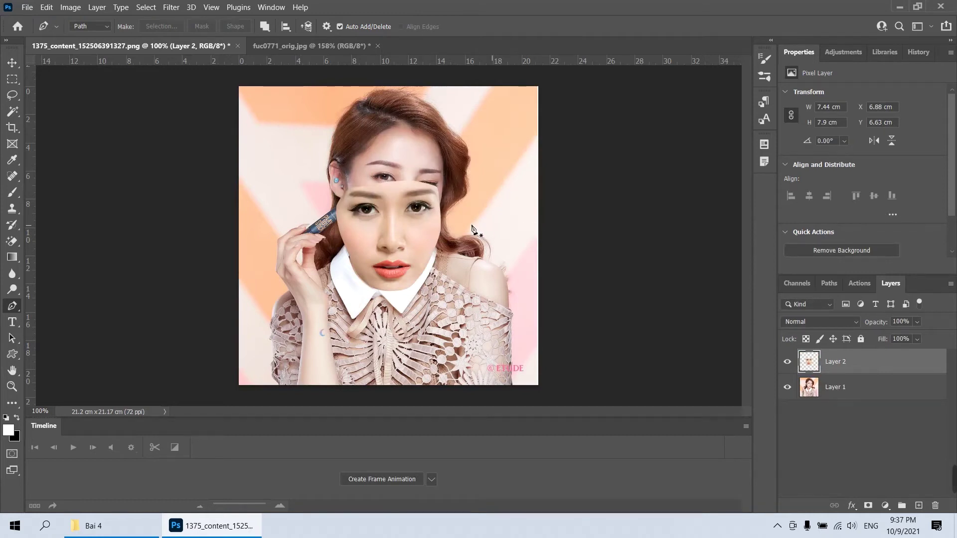
key(z)
drag(369, 226, 382, 225)
key(v)
drag(479, 285, 479, 242)
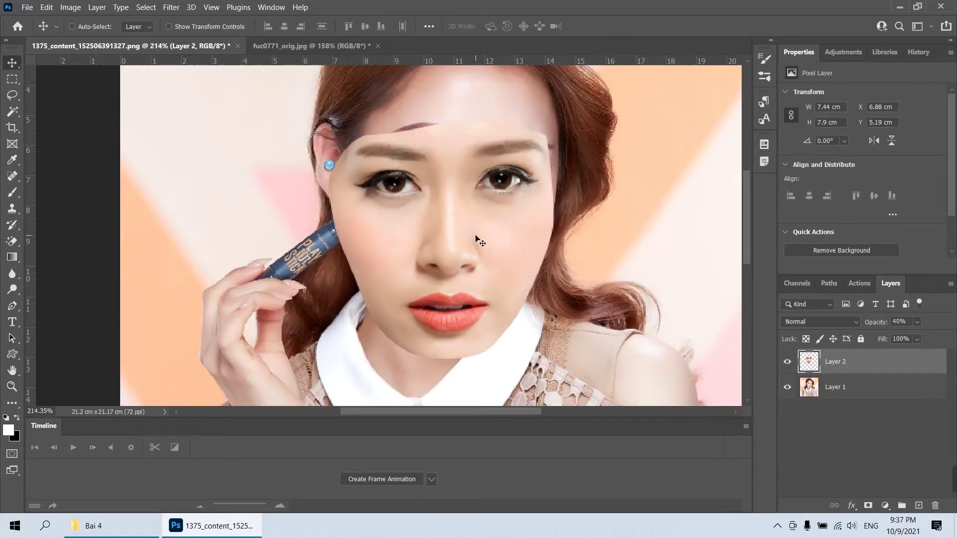
- Rotate and shrink Layer 2 with Free Transform to fit her features, then float the document window
key(ctrl+t)
mouse_move(598, 152)
mouse_down()
mouse_move(607, 157)
mouse_move(533, 168)
mouse_up()
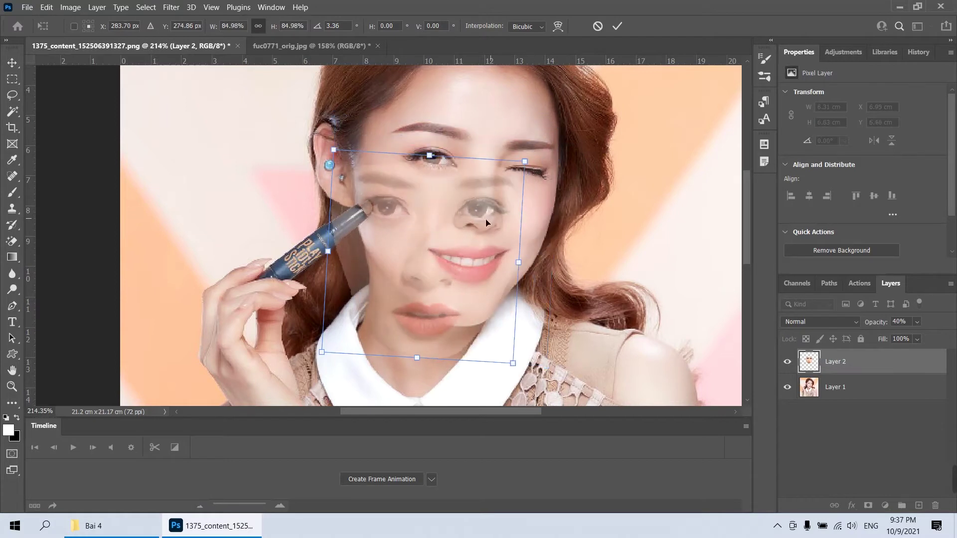
drag(486, 222, 536, 175)
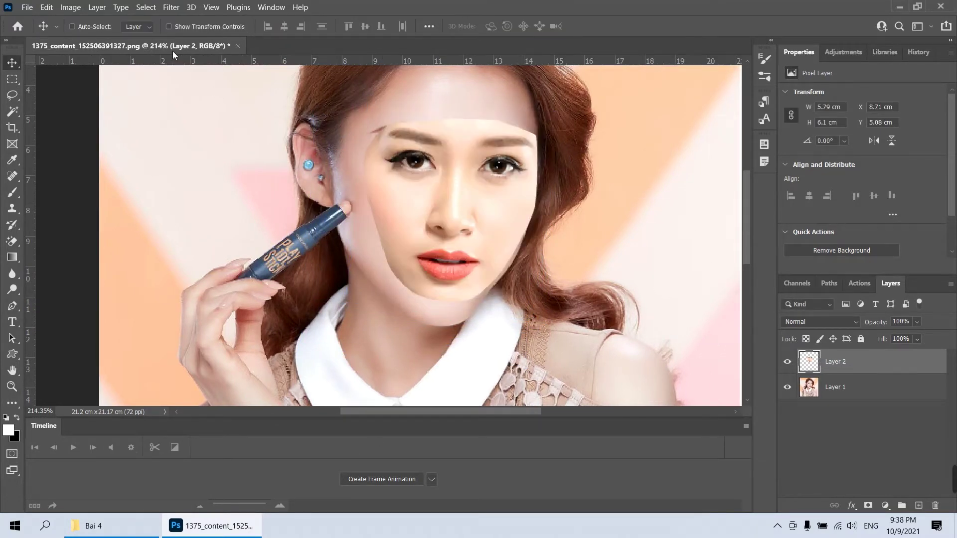
drag(172, 47, 172, 53)
- Duplicate the document, delete Layer 2 from the copy, and maximize and zoom the edited original
key(alt+i)
key(m)
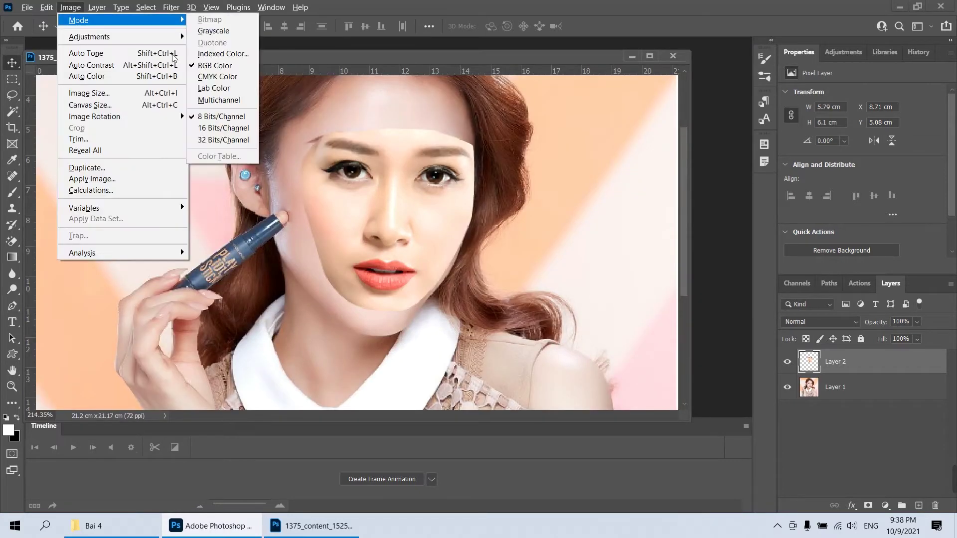
click(95, 65)
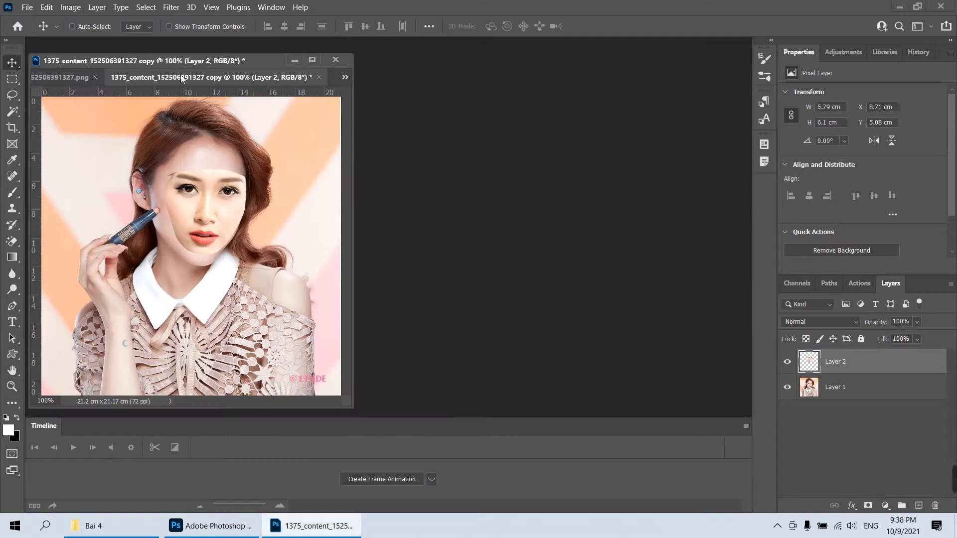
mouse_move(199, 77)
mouse_down()
mouse_move(477, 122)
mouse_move(456, 85)
mouse_up()
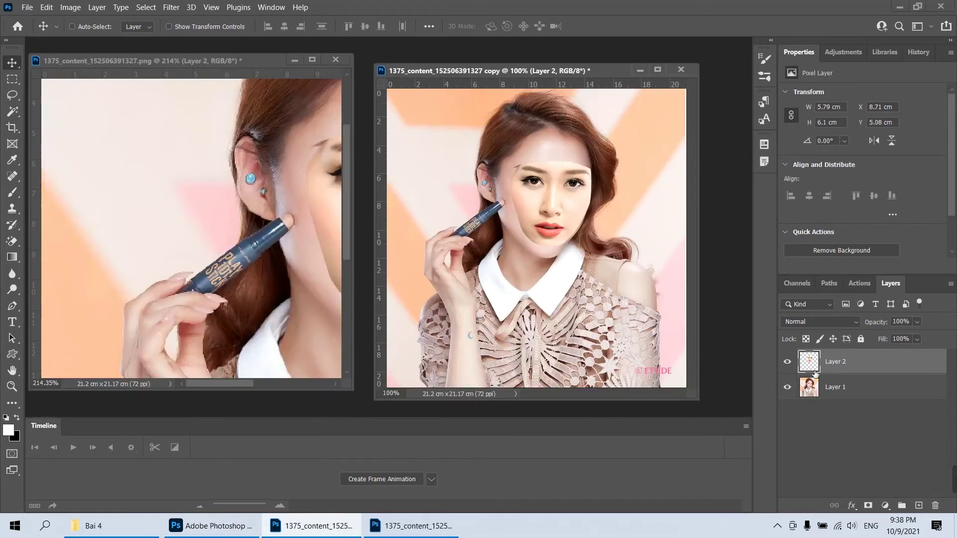
drag(817, 369, 263, 101)
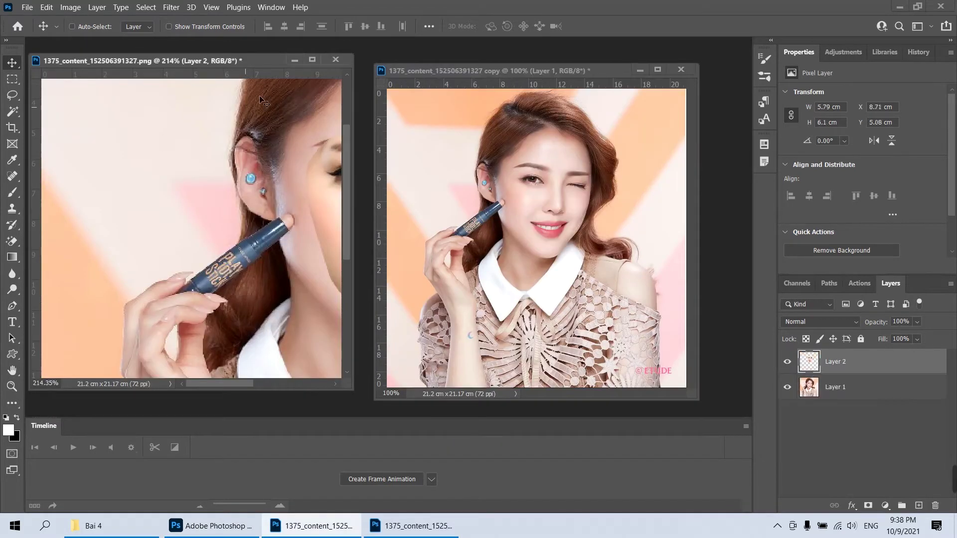
click(312, 58)
drag(472, 89, 491, 106)
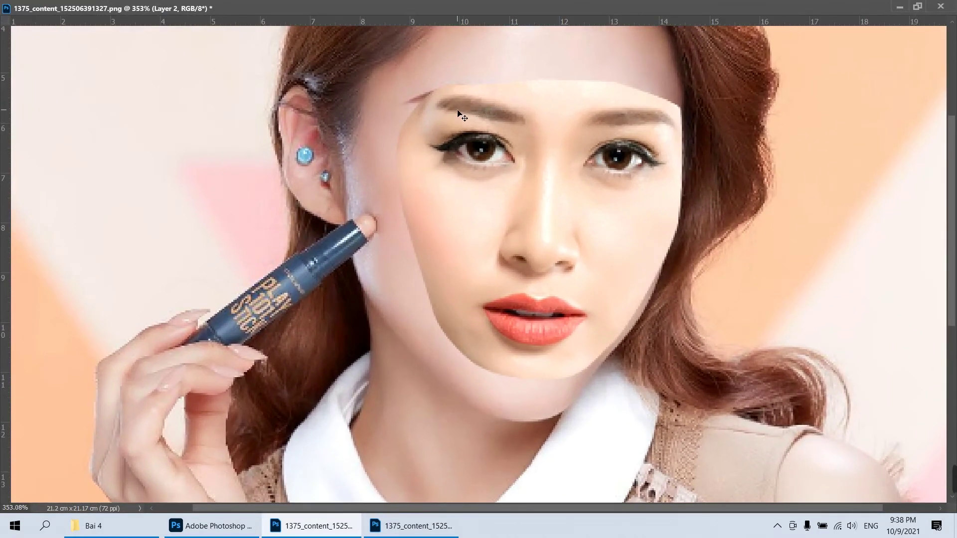
- At 50% opacity, slightly enlarge and tilt Layer 2, then restore full opacity
key(5)
key(ctrl+t)
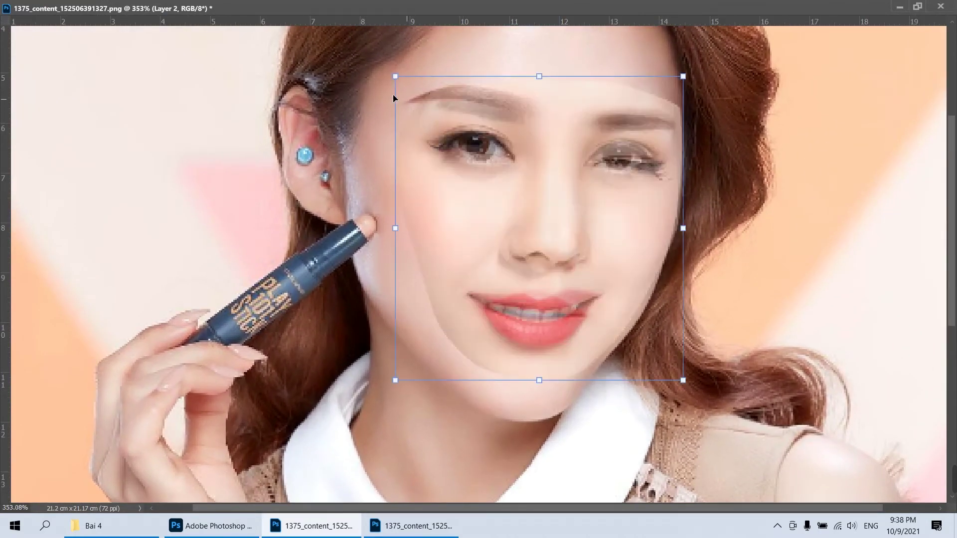
drag(399, 80, 394, 74)
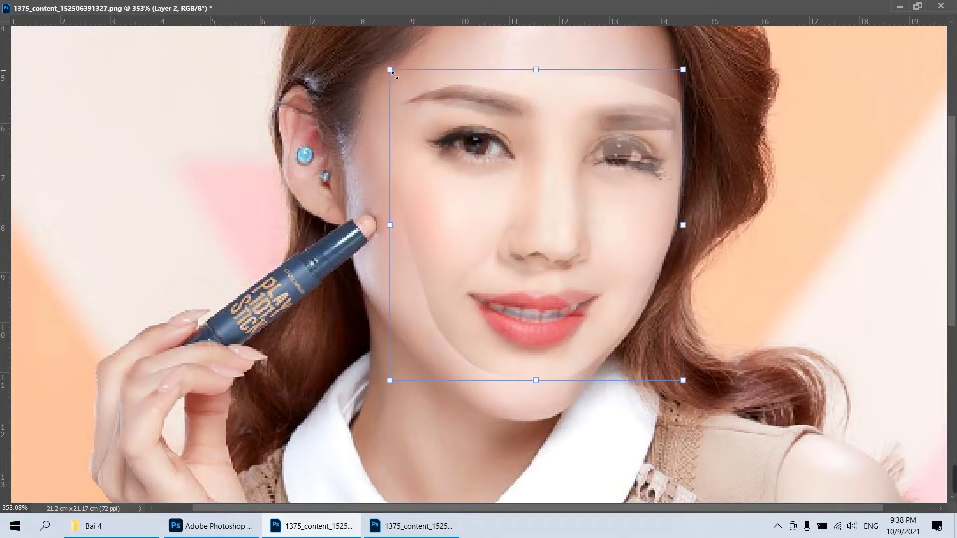
drag(765, 104, 780, 97)
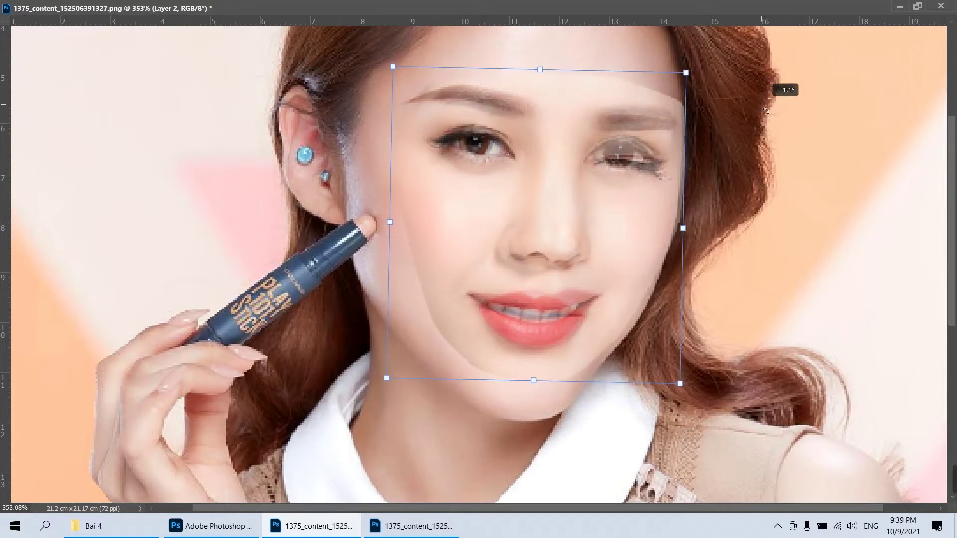
key(Return)
key(0)
- Trace a Pen path from the eyebrow across the forehead and down the right jaw
key(p)
click(408, 149)
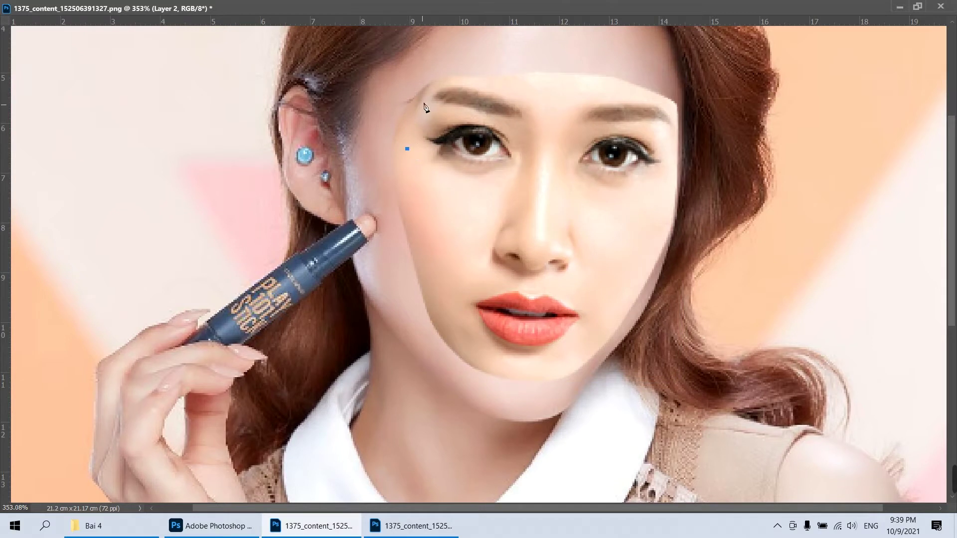
click(433, 95)
drag(469, 83, 491, 84)
drag(561, 84, 640, 95)
click(672, 113)
drag(667, 202, 661, 223)
drag(625, 288, 608, 308)
drag(571, 353, 556, 357)
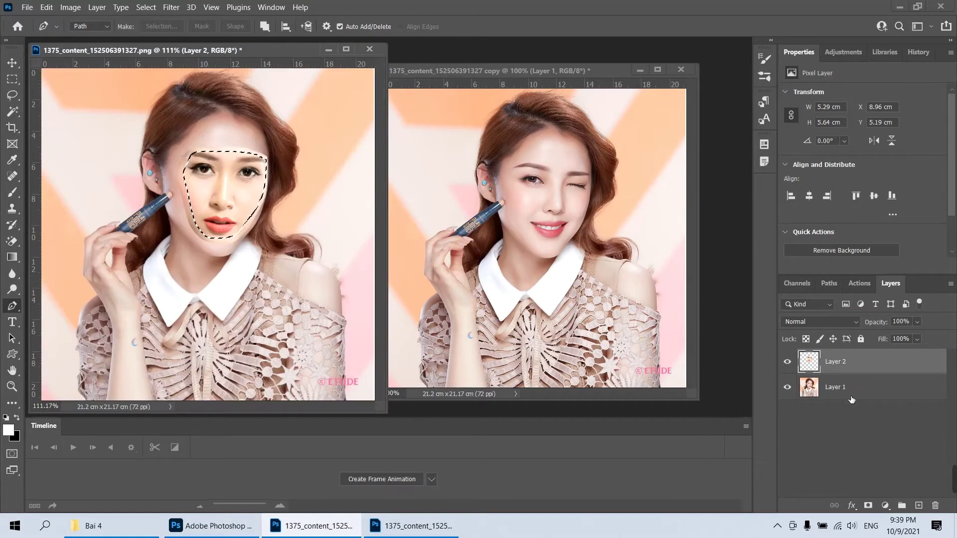
- Clear the selection and select both face layers in the Layers panel
click(849, 394)
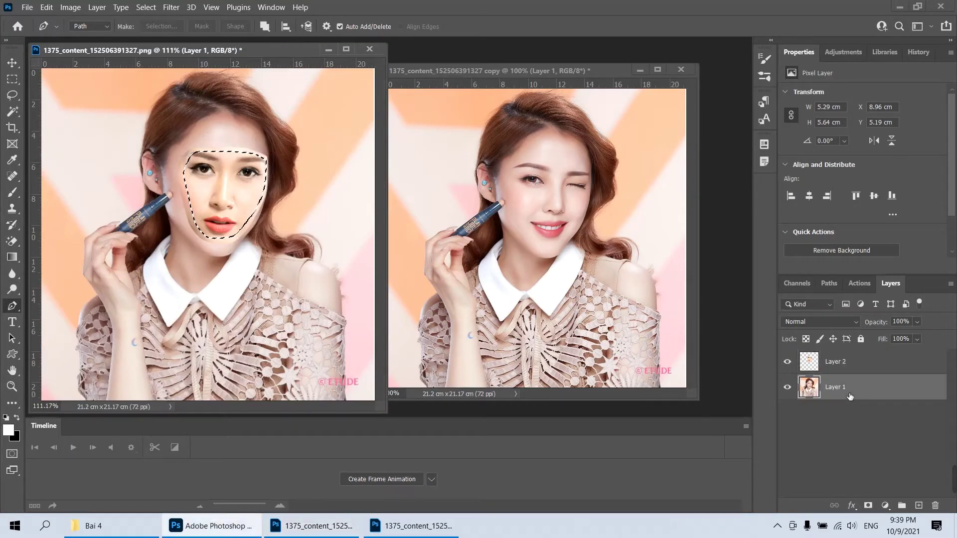
key(ctrl+d)
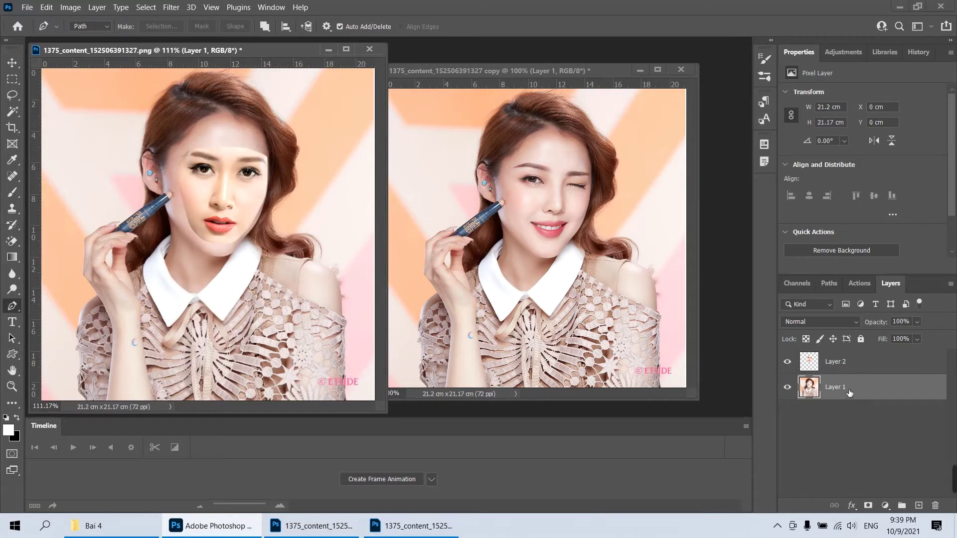
shift+click(847, 367)
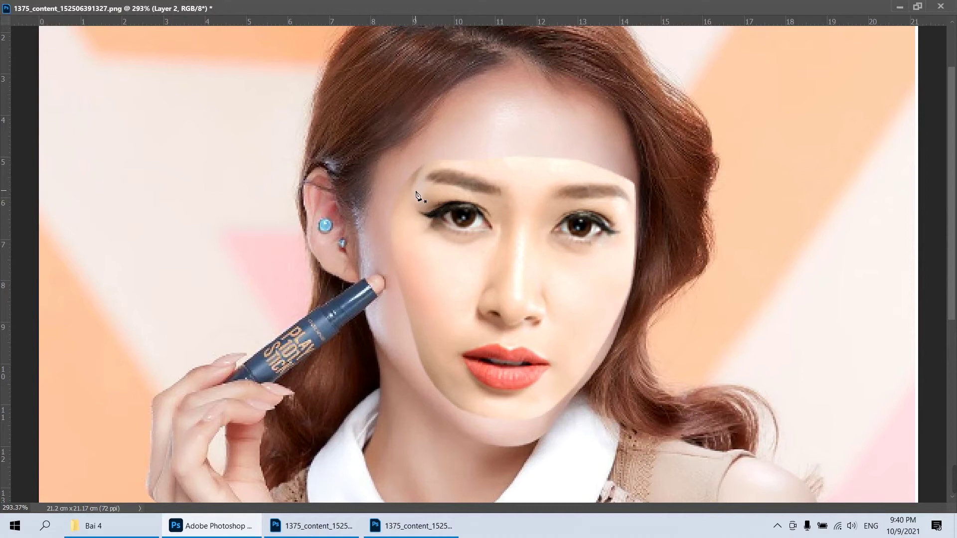
- Start a new Pen path at the left eyebrow, tracing across the brows and down the right cheek
click(412, 191)
click(434, 167)
drag(487, 169, 498, 170)
click(535, 175)
drag(593, 177, 629, 208)
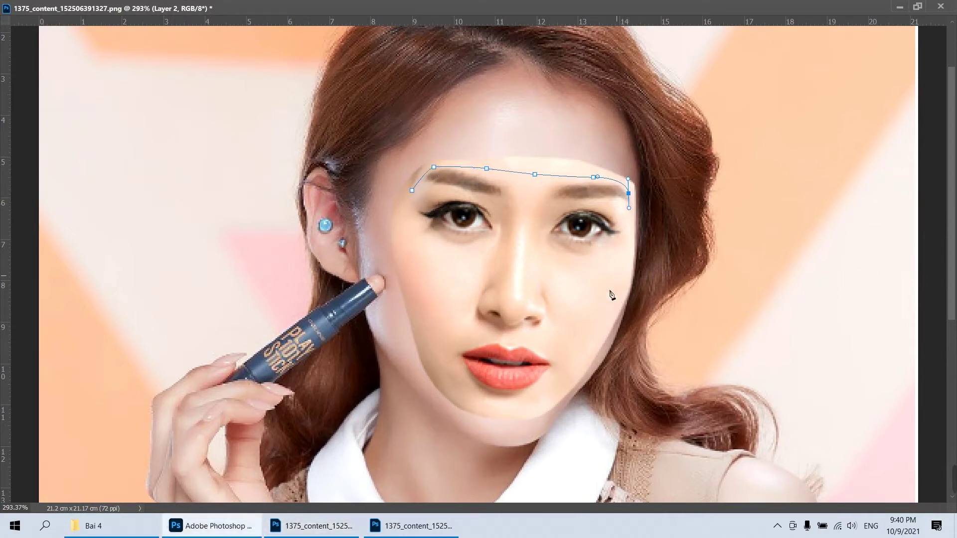
drag(603, 299, 599, 320)
- Close the path around the jaw, chin and left cheek, and load it as a selection
drag(545, 394, 484, 400)
drag(448, 372, 440, 362)
click(428, 316)
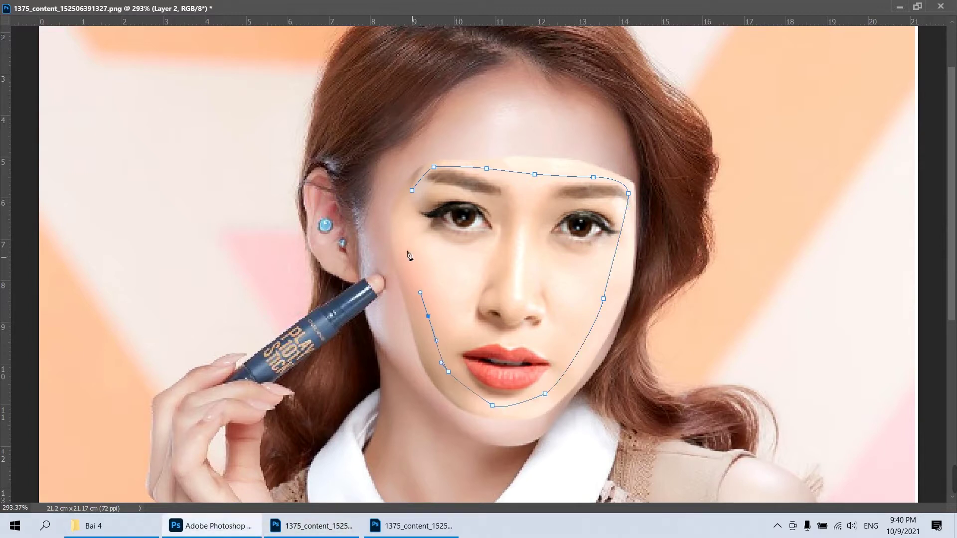
click(407, 247)
click(406, 213)
click(412, 190)
key(ctrl+Return)
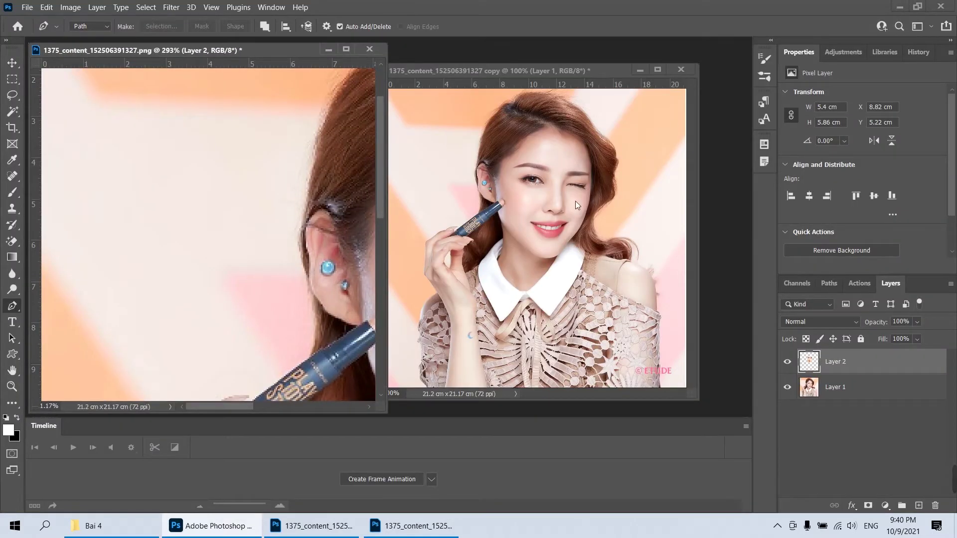
- Auto-Blend Layer 1 and Layer 2 into Layer 2 (merged), then zoom into the eye to check
key(ctrl+minus)
key(ctrl+minus)
key(ctrl+minus)
key(ctrl+alt+a)
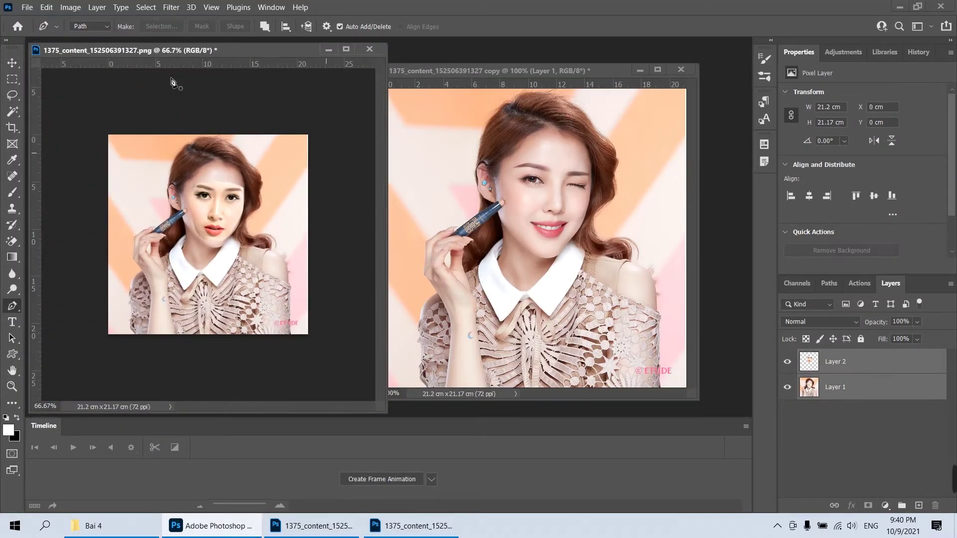
click(43, 8)
click(93, 298)
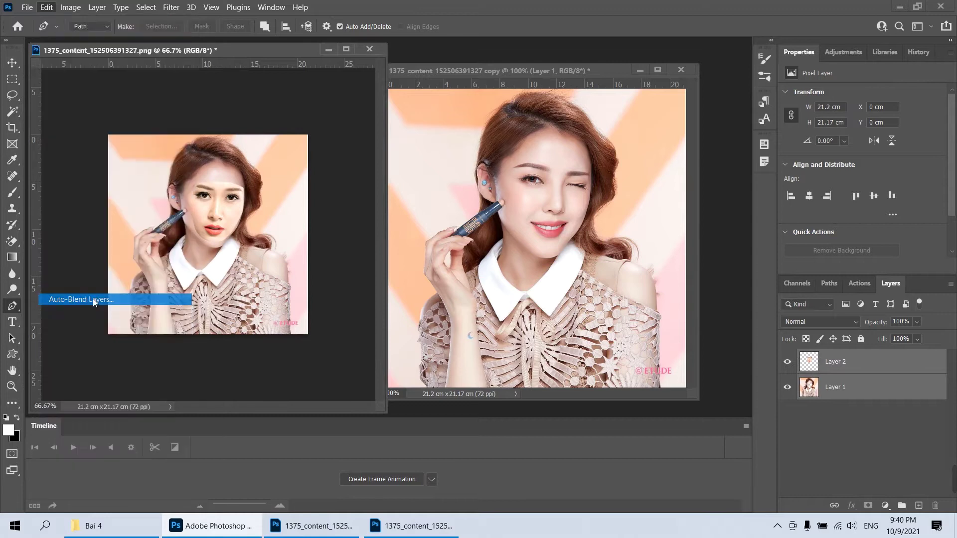
click(554, 118)
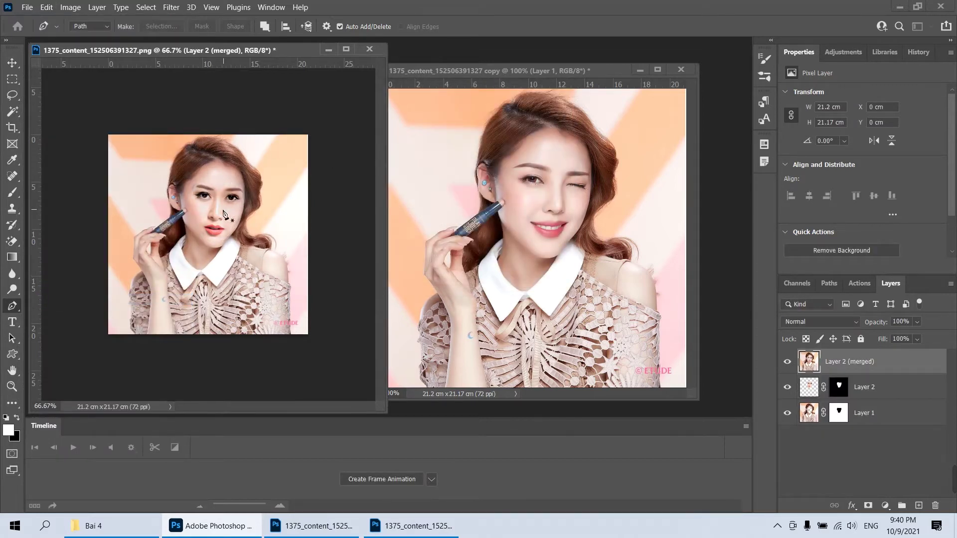
key(z)
drag(194, 193, 271, 220)
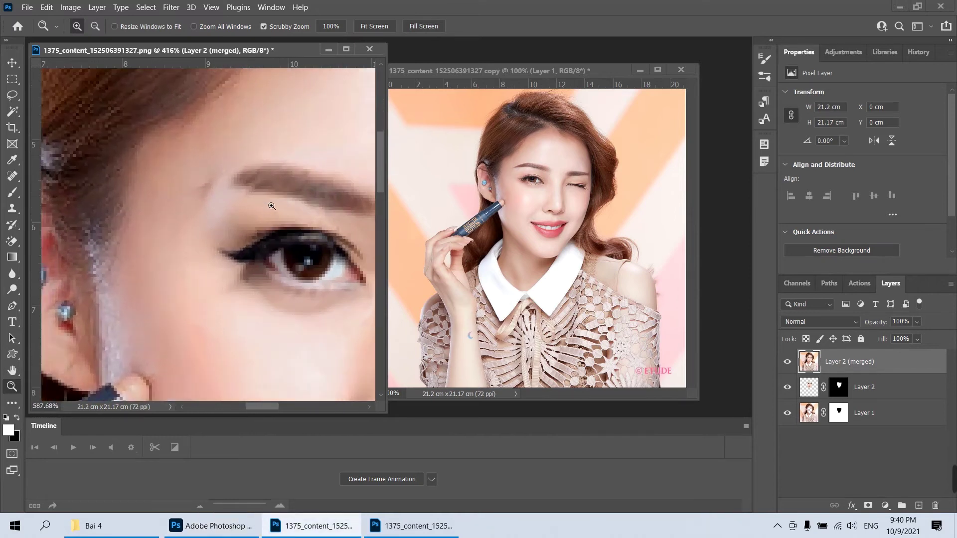
key(v)
right_click(274, 186)
click(290, 185)
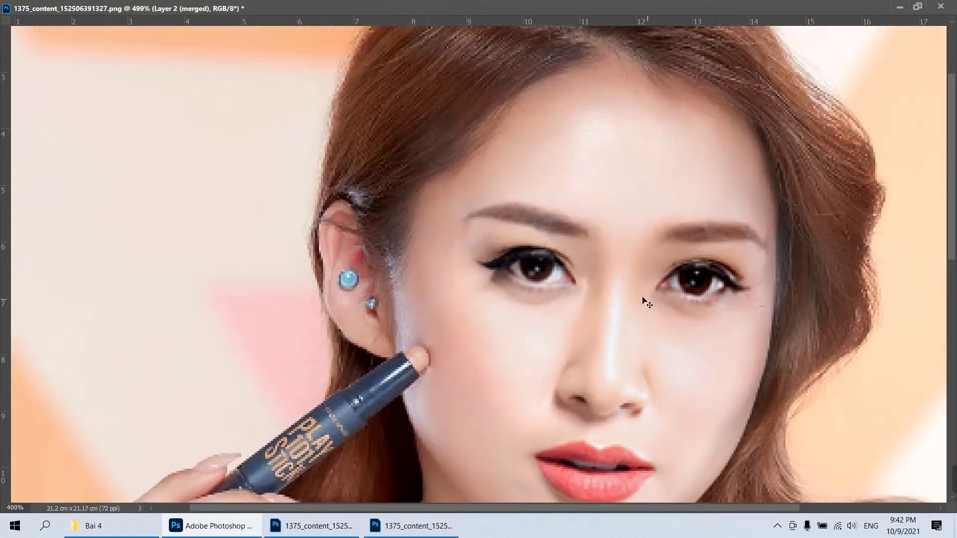
key(ctrl+1)
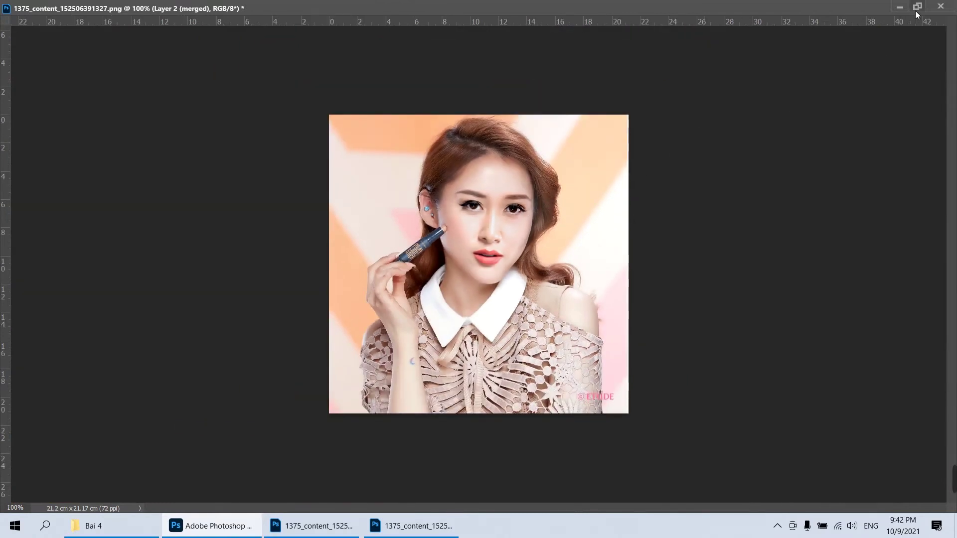
click(916, 7)
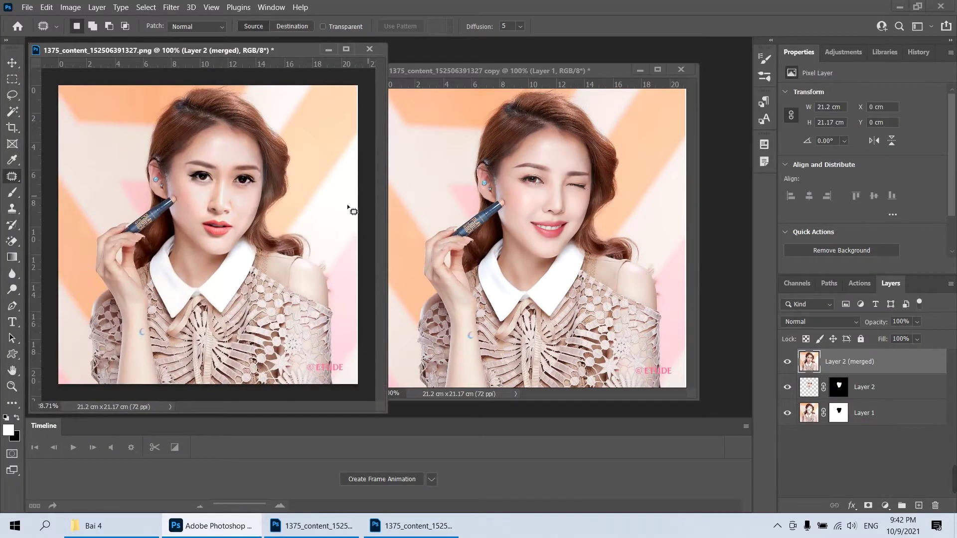
- Paste the blended image into the copy document as Layer 2 and close the original without saving
key(v)
key(ctrl+a)
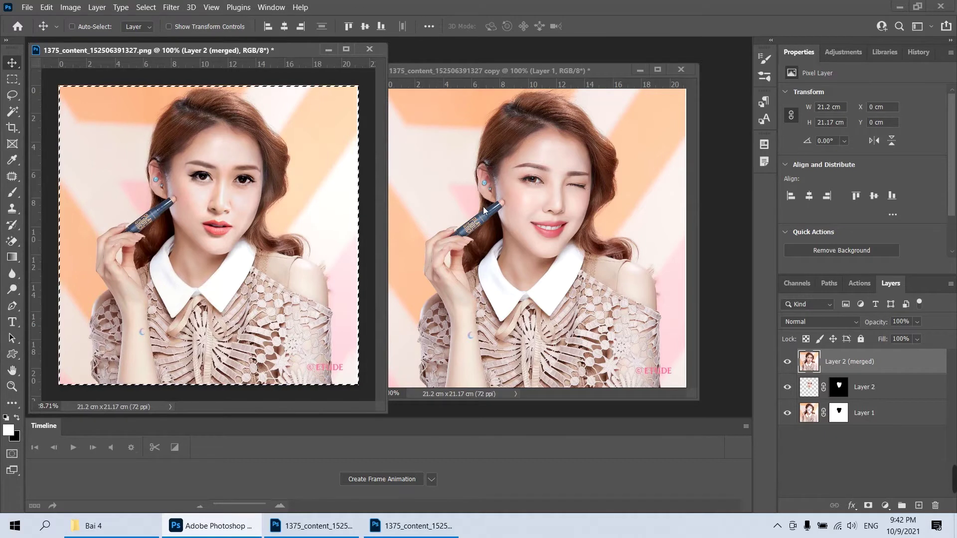
click(495, 206)
key(ctrl+v)
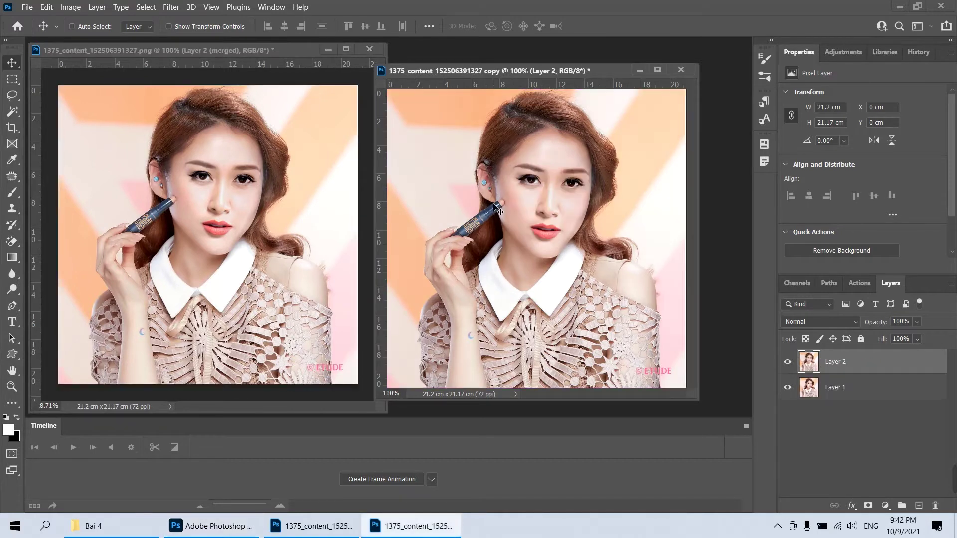
click(369, 49)
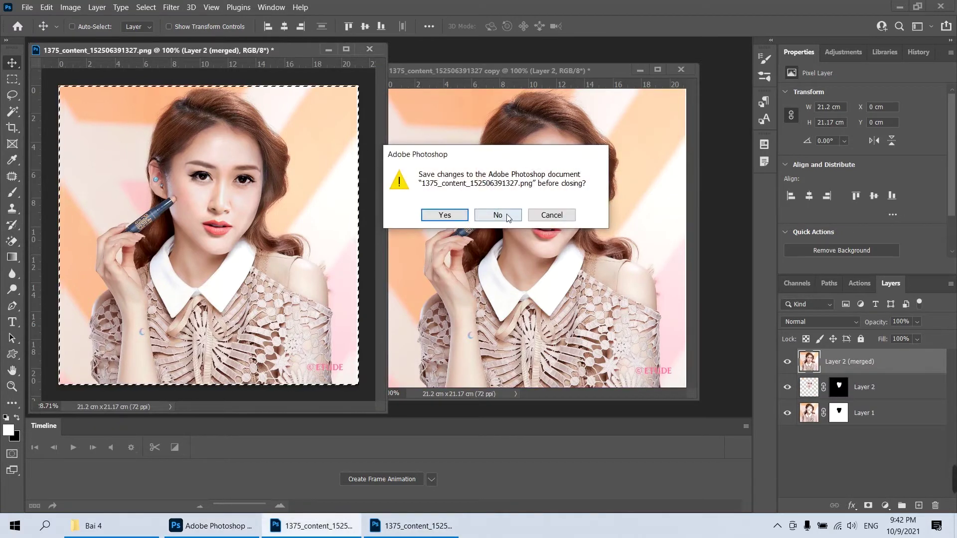
click(497, 215)
click(657, 70)
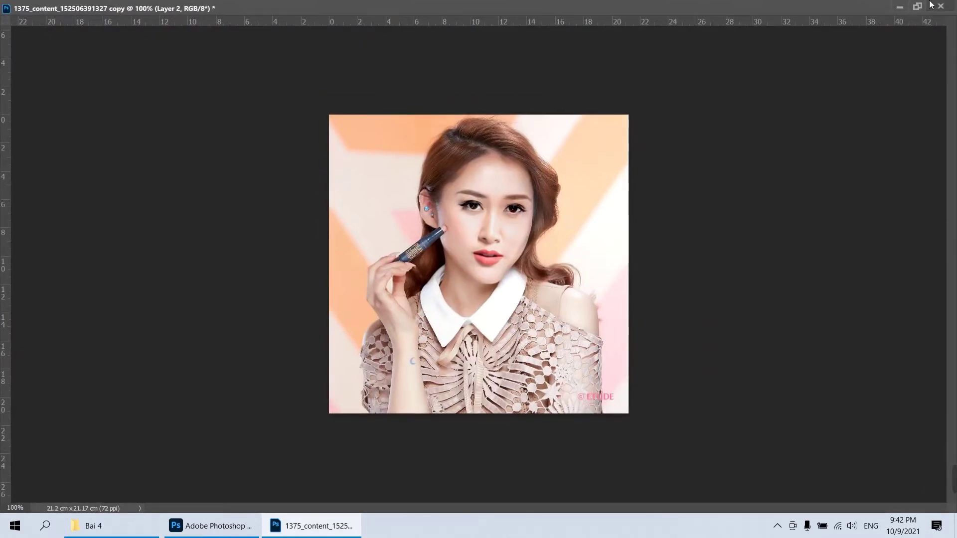
click(921, 8)
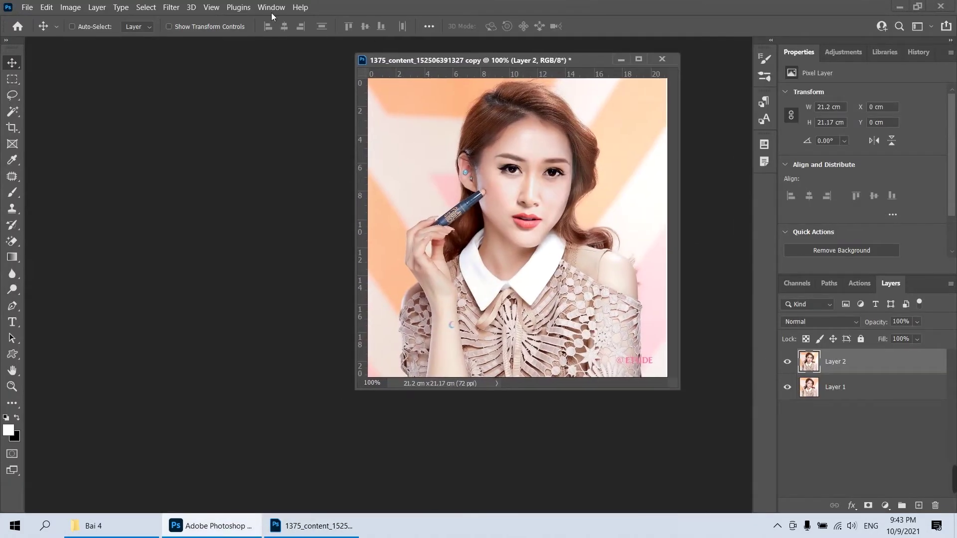
- Show and enlarge the Timeline panel, then create a frame animation with its first frame
click(271, 8)
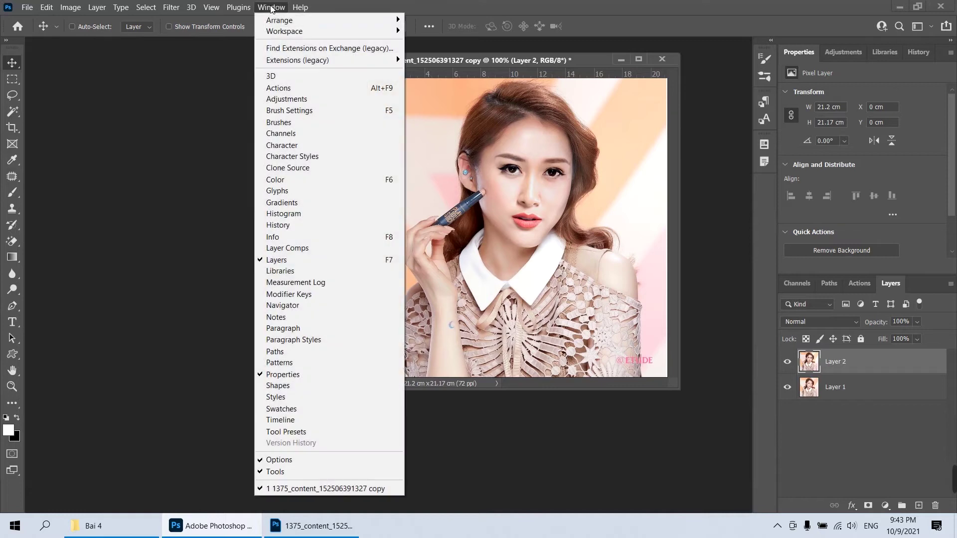
click(287, 421)
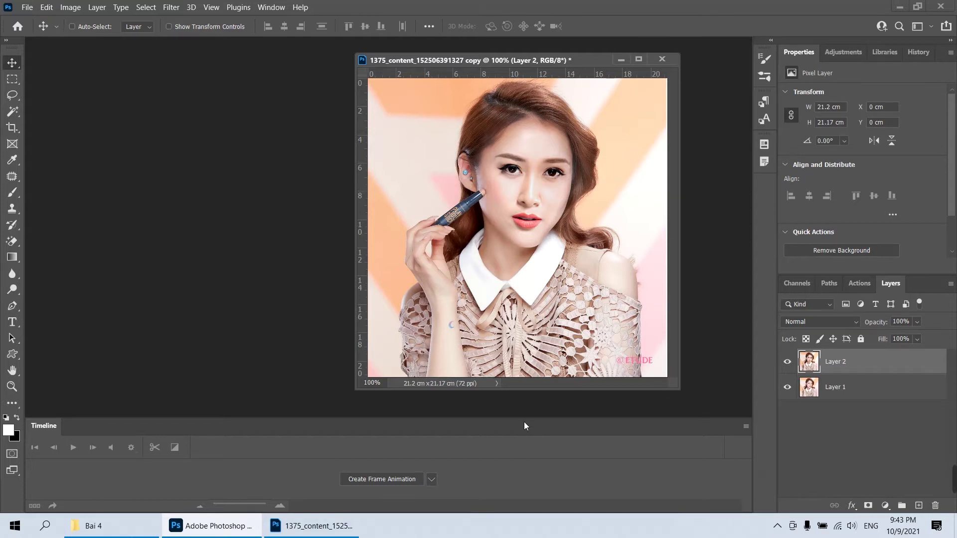
drag(523, 423, 524, 393)
click(431, 464)
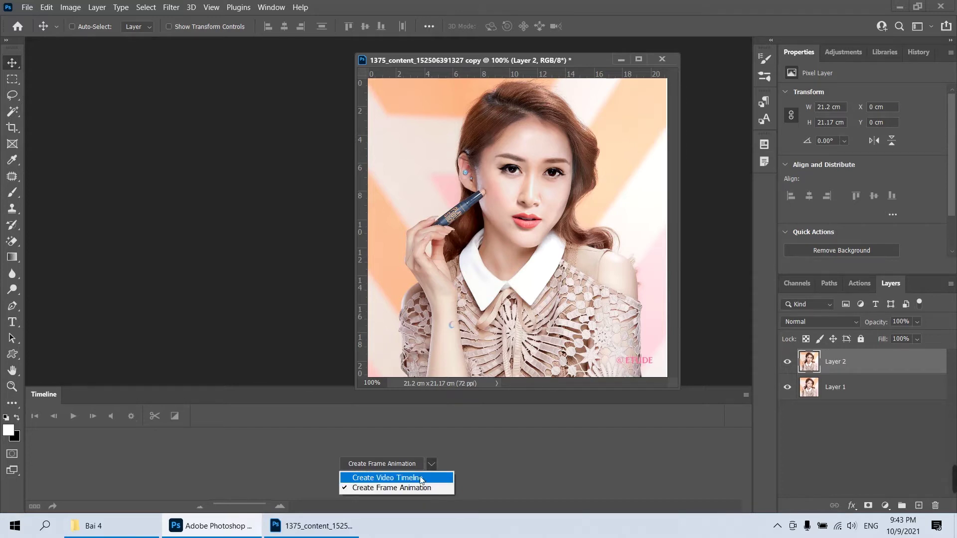
click(421, 479)
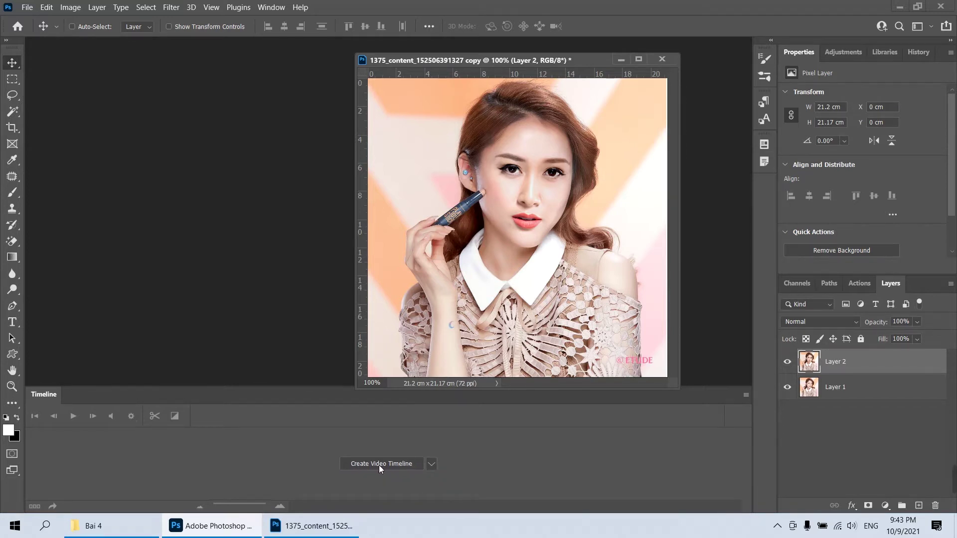
click(430, 465)
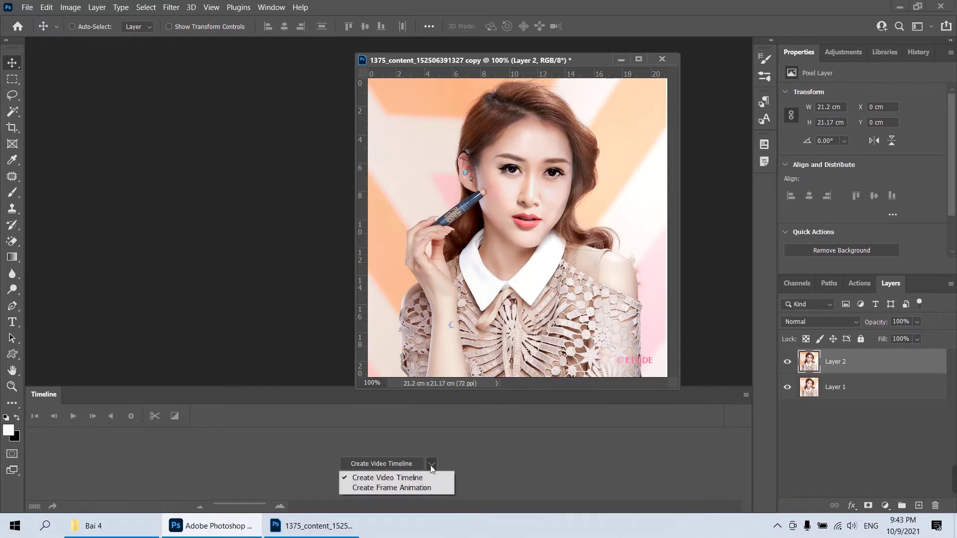
click(420, 489)
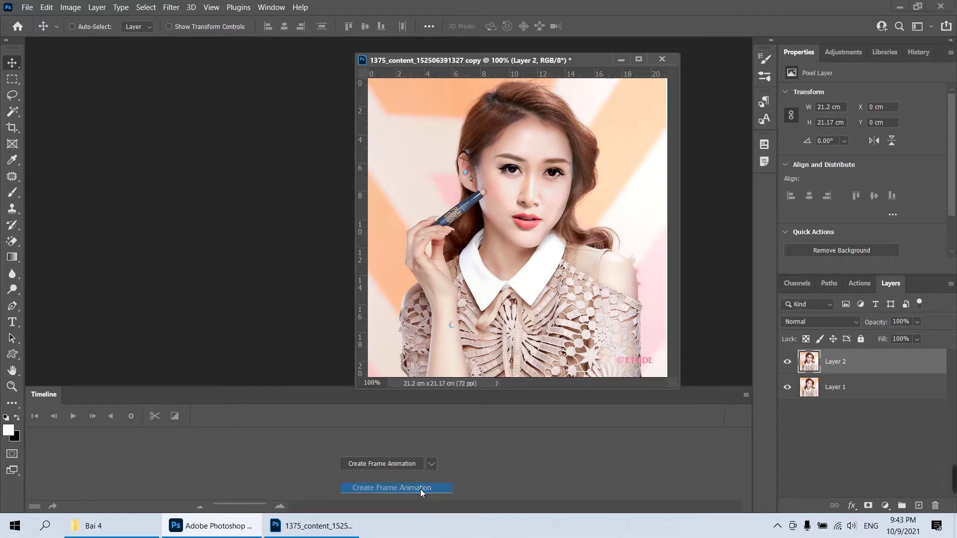
click(387, 463)
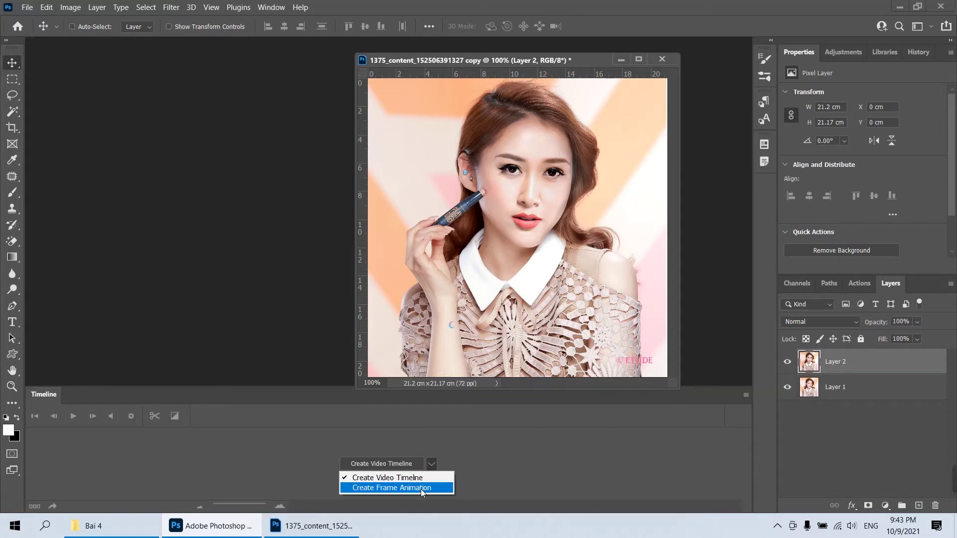
click(421, 489)
click(388, 464)
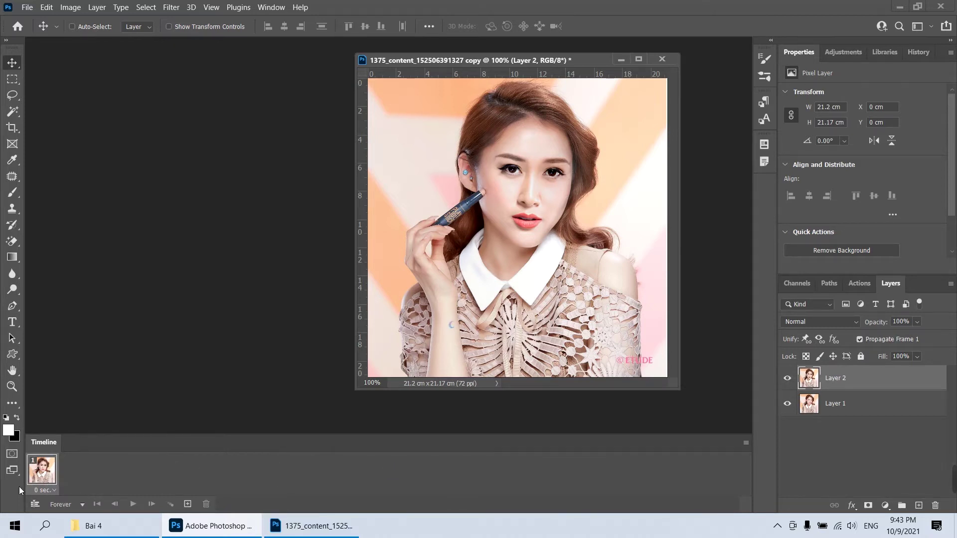
- Make frame 1 hide Layer 2 and a duplicated frame 2 show it, then preview both frames
click(787, 378)
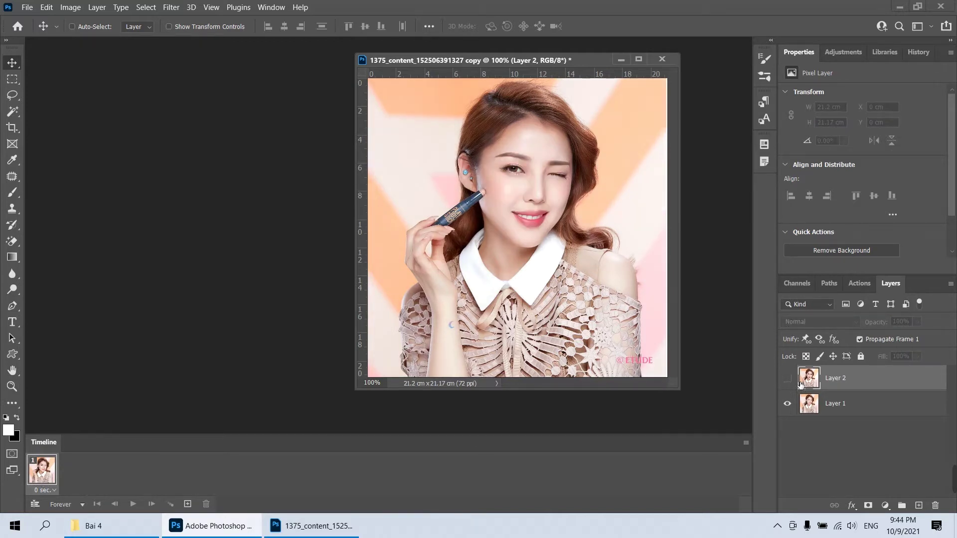
click(189, 505)
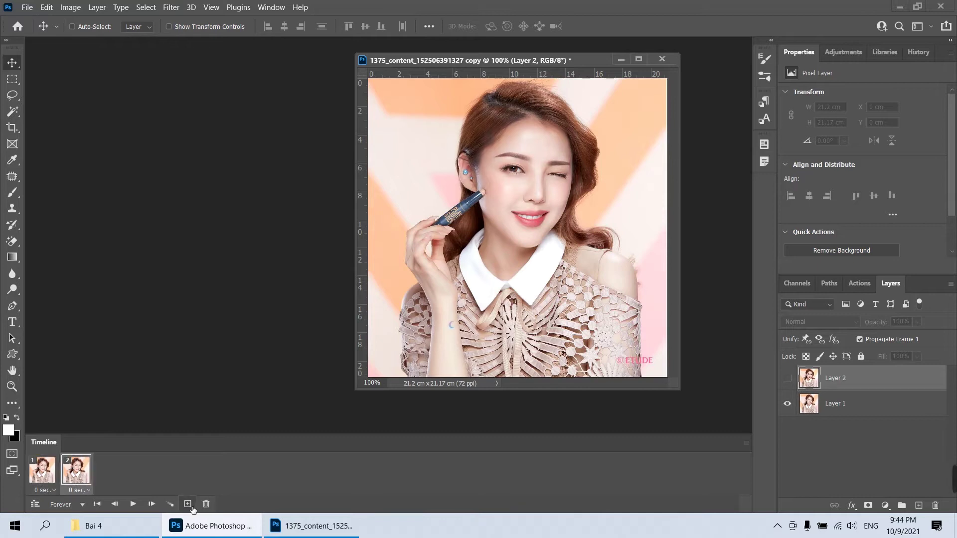
click(788, 378)
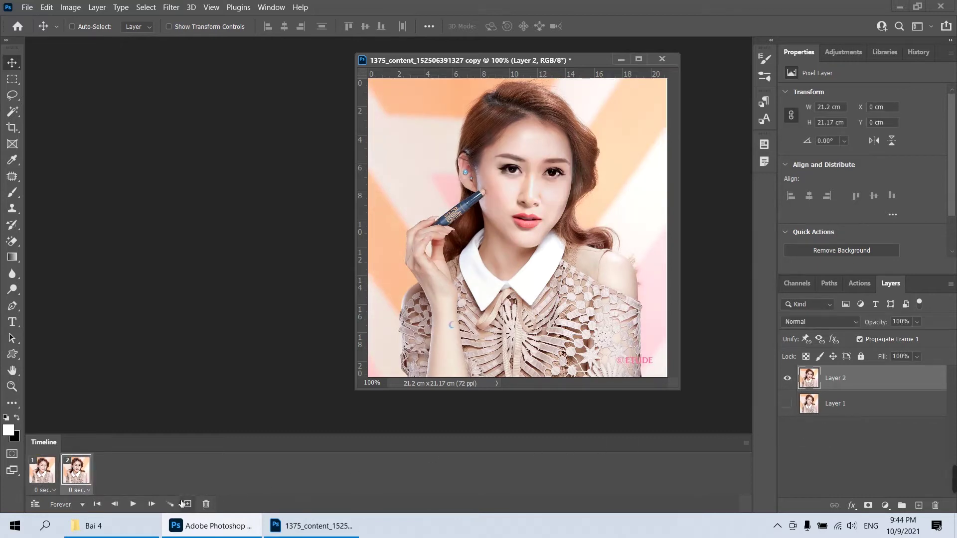
click(133, 505)
click(134, 504)
shift+click(42, 479)
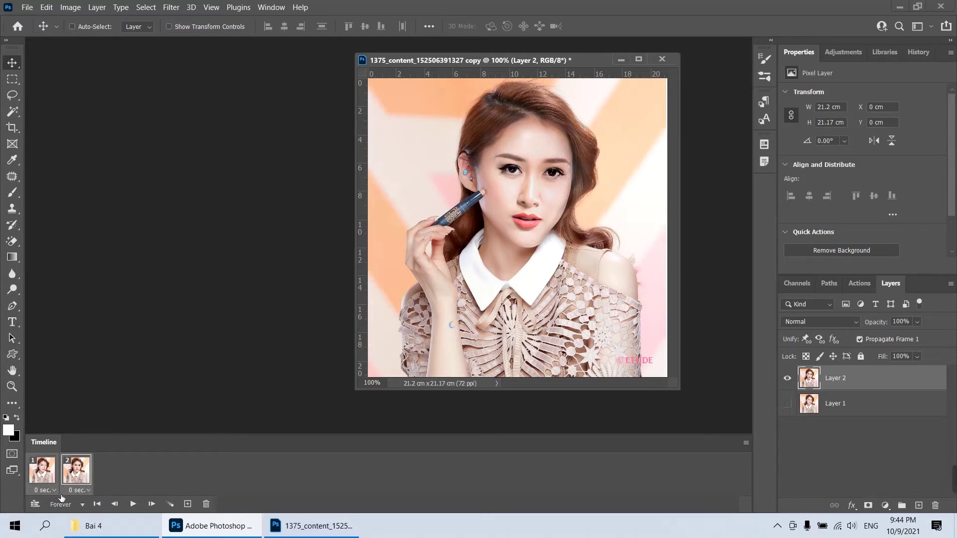
- Give both frames a 0.5-second delay, preview the animation, and check the looping options
click(89, 491)
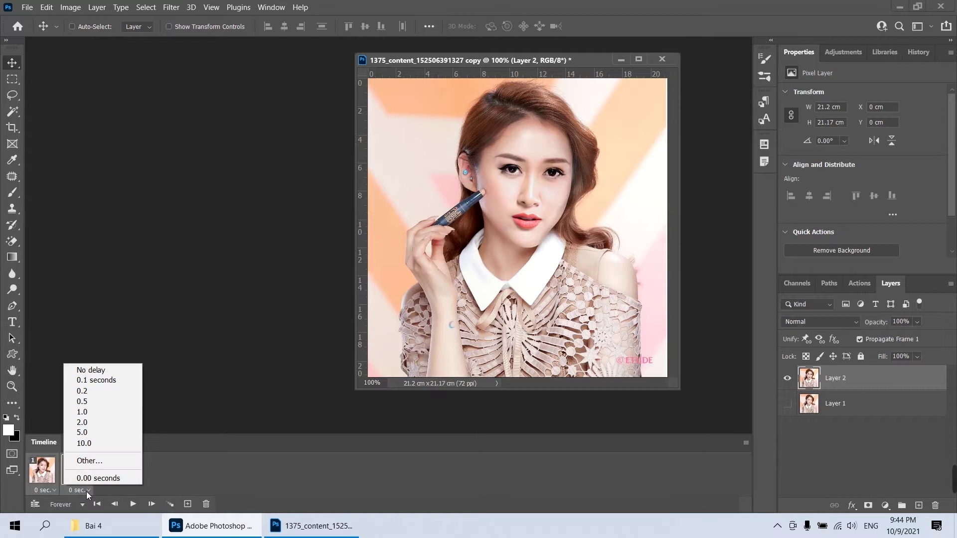
click(92, 401)
click(133, 505)
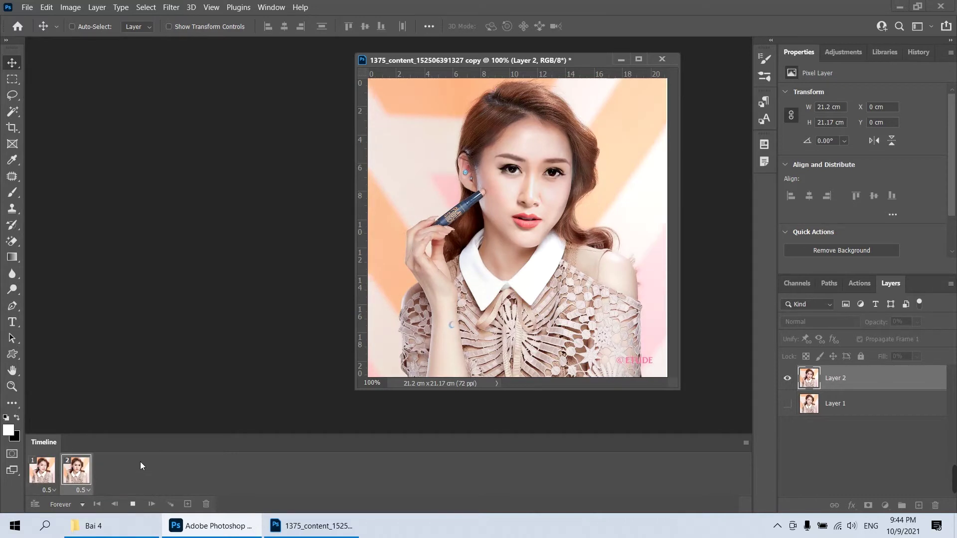
click(80, 504)
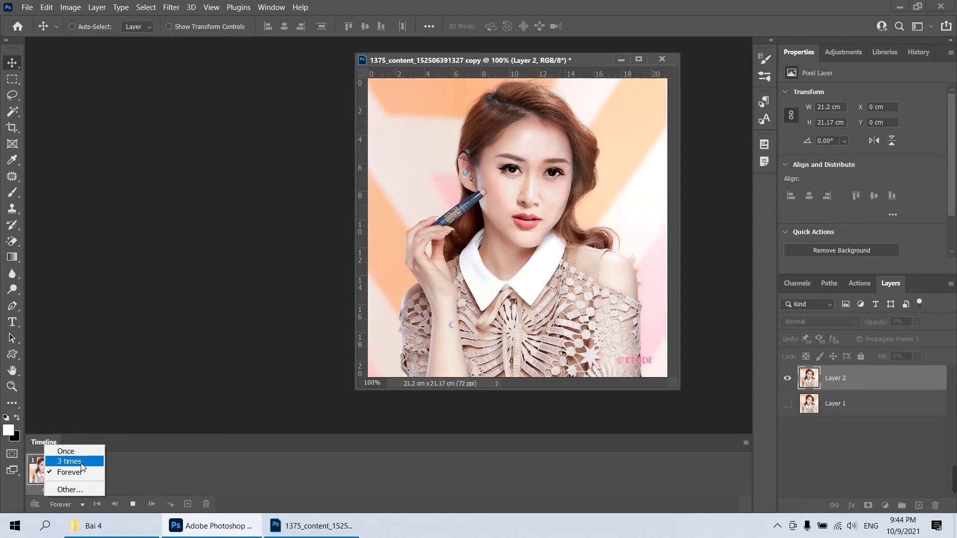
click(70, 490)
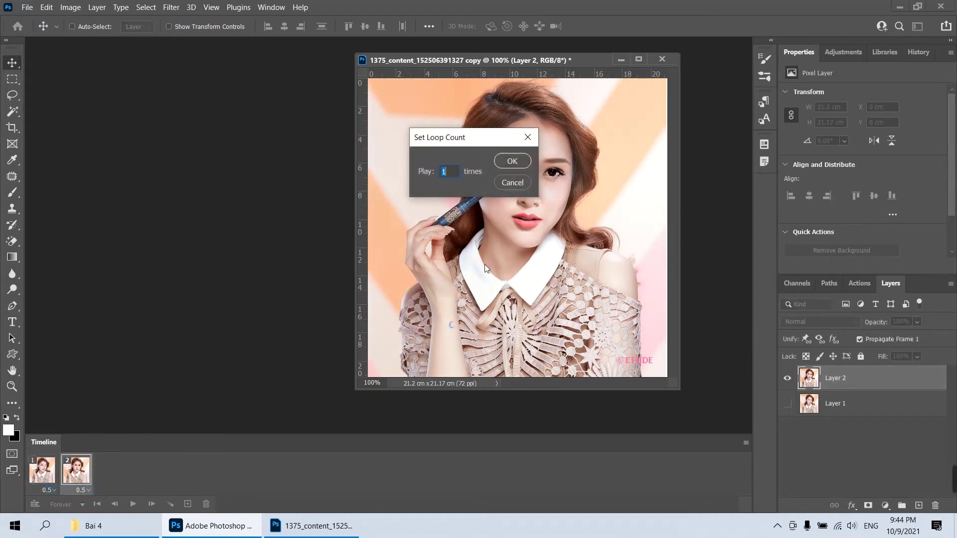
click(522, 182)
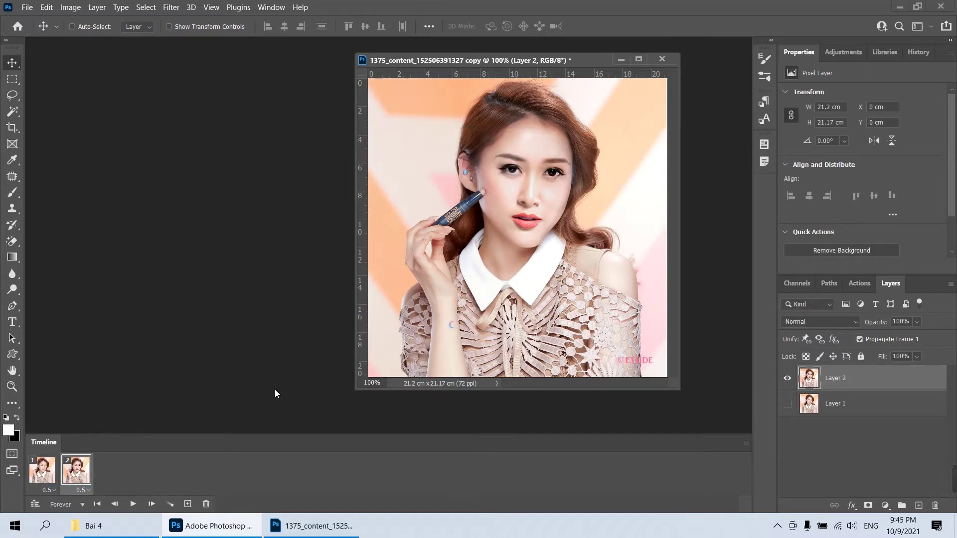
click(80, 504)
click(79, 490)
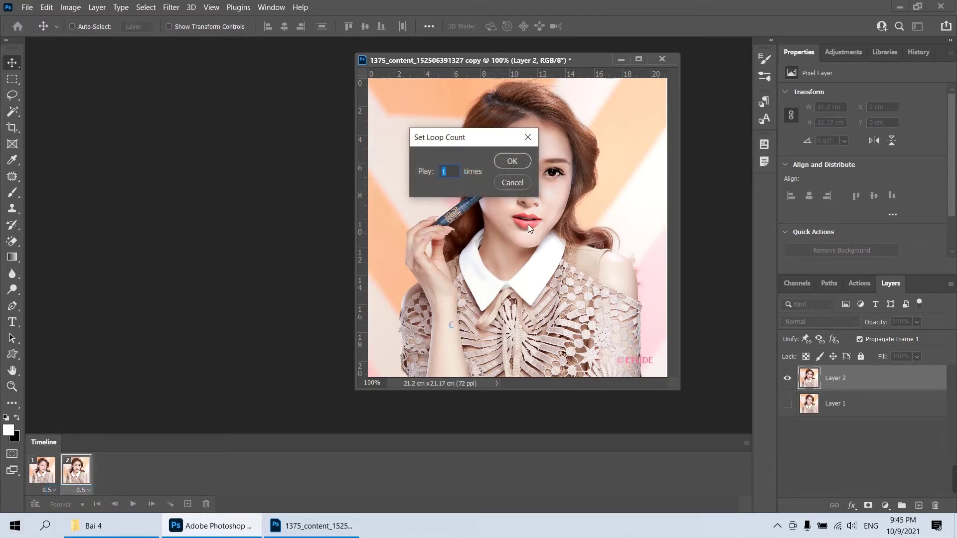
text(5)
click(514, 162)
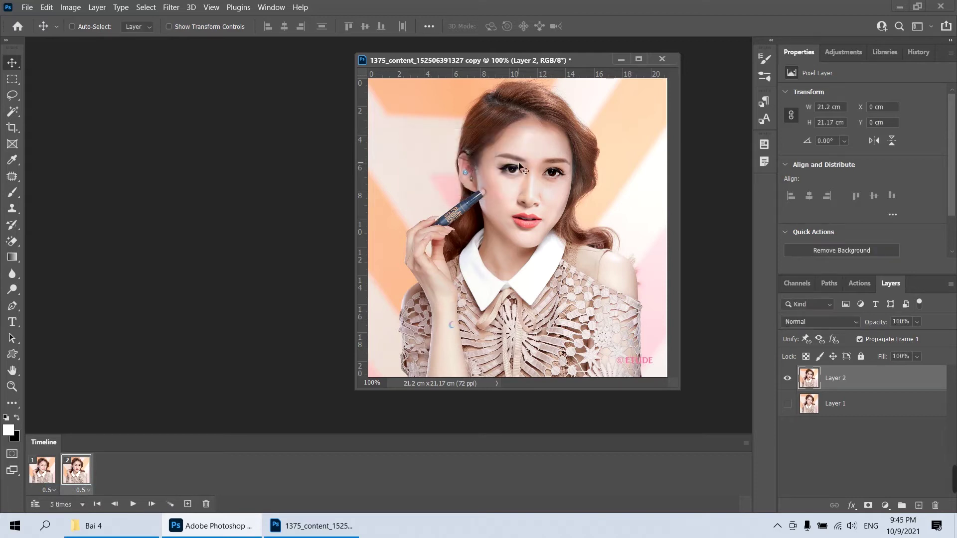
click(137, 505)
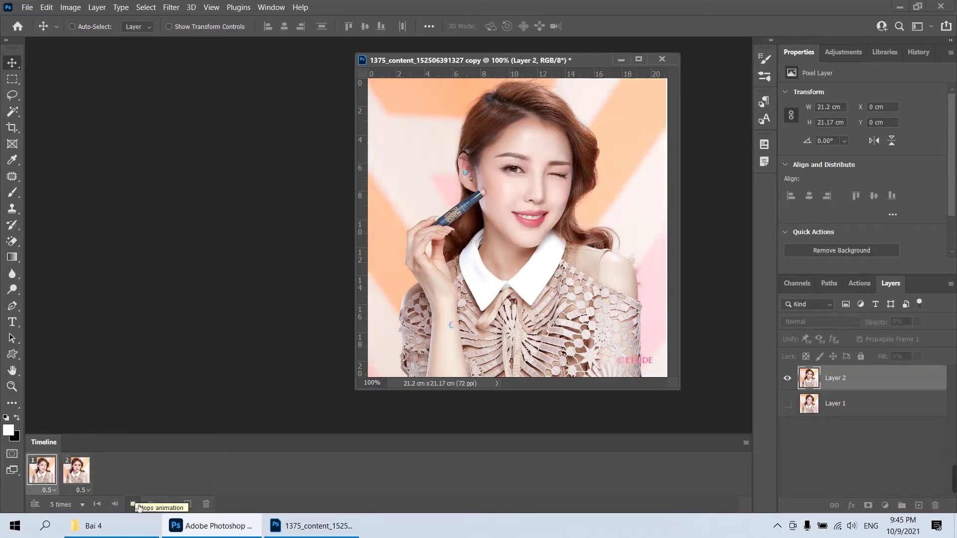
click(80, 505)
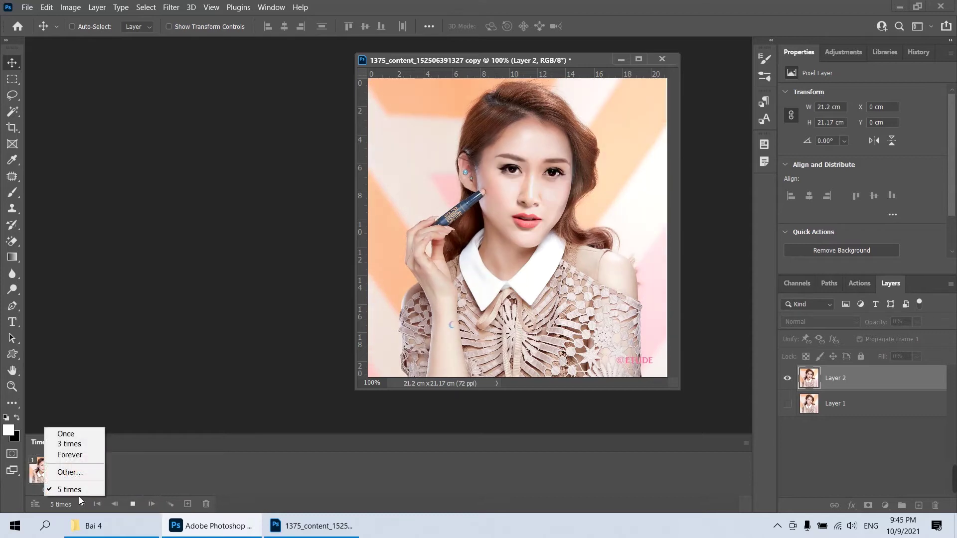
click(85, 456)
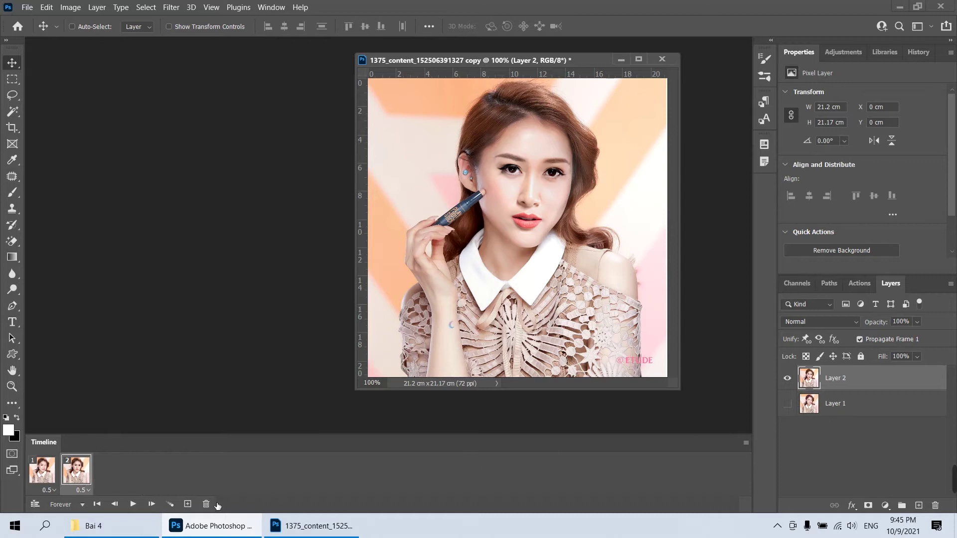
click(75, 504)
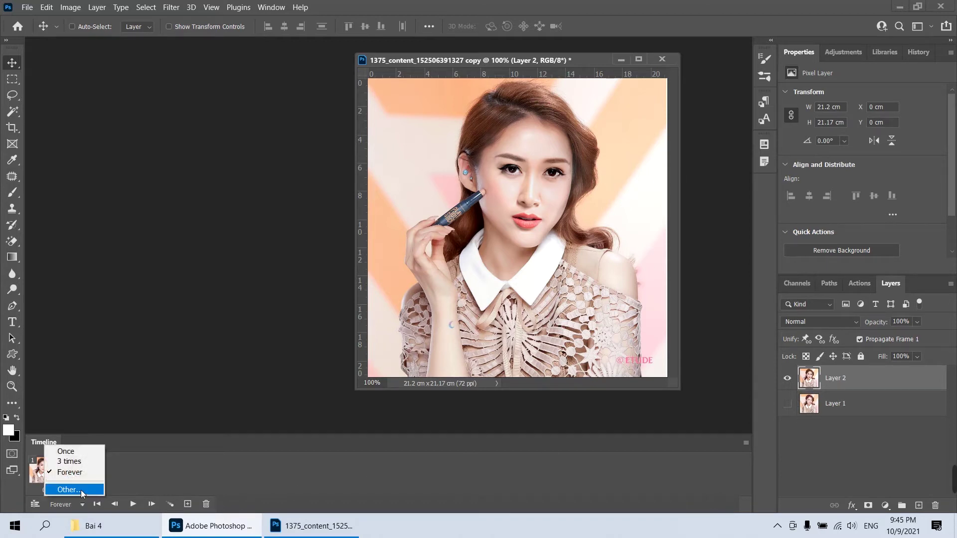
click(80, 489)
text(5)
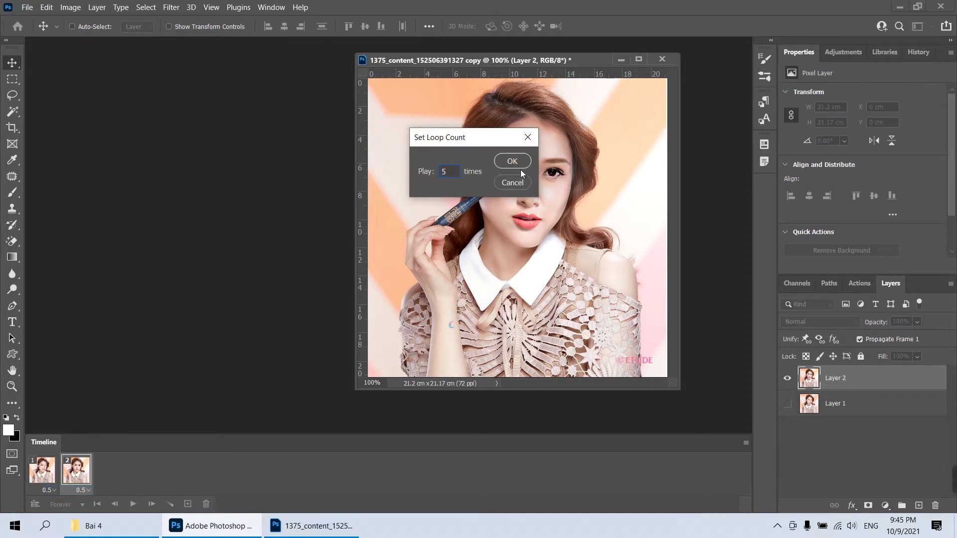
click(518, 163)
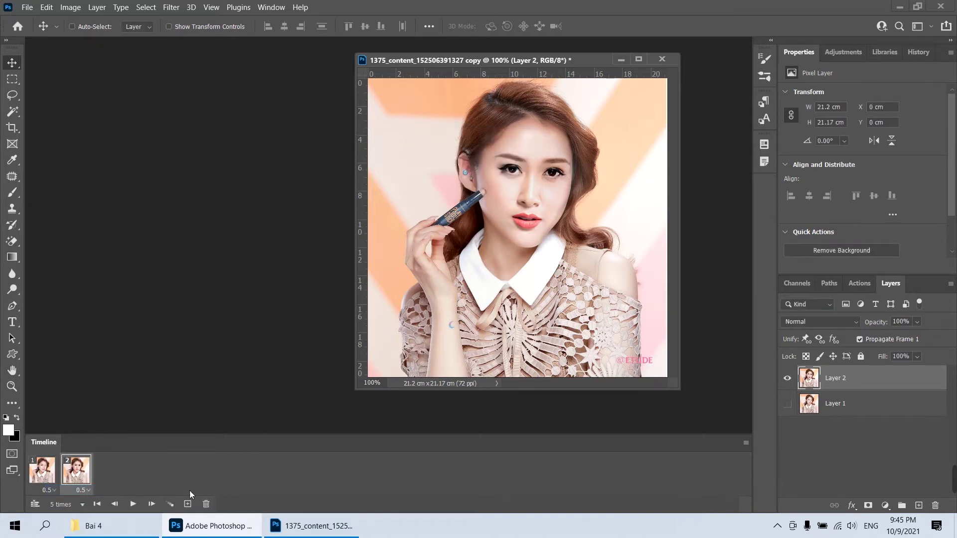
click(133, 504)
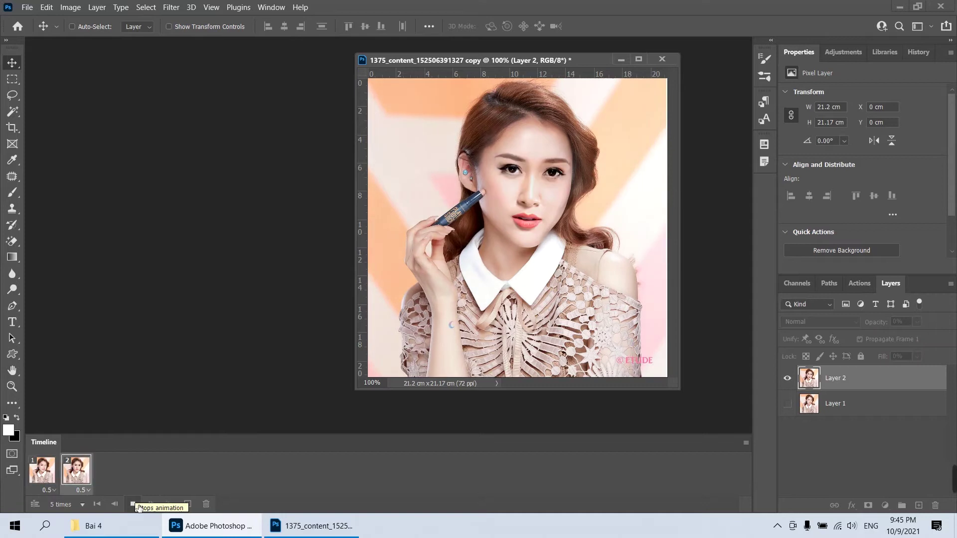
click(79, 506)
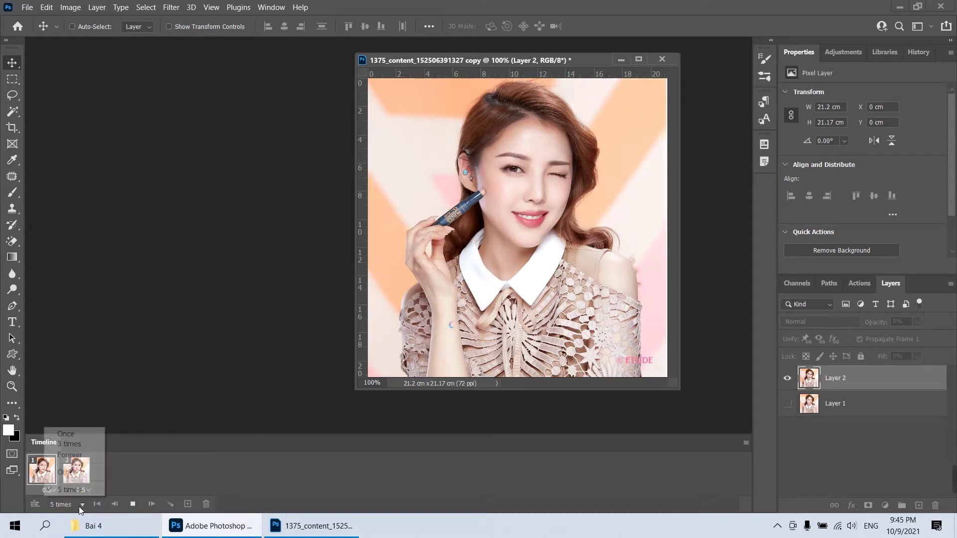
click(70, 455)
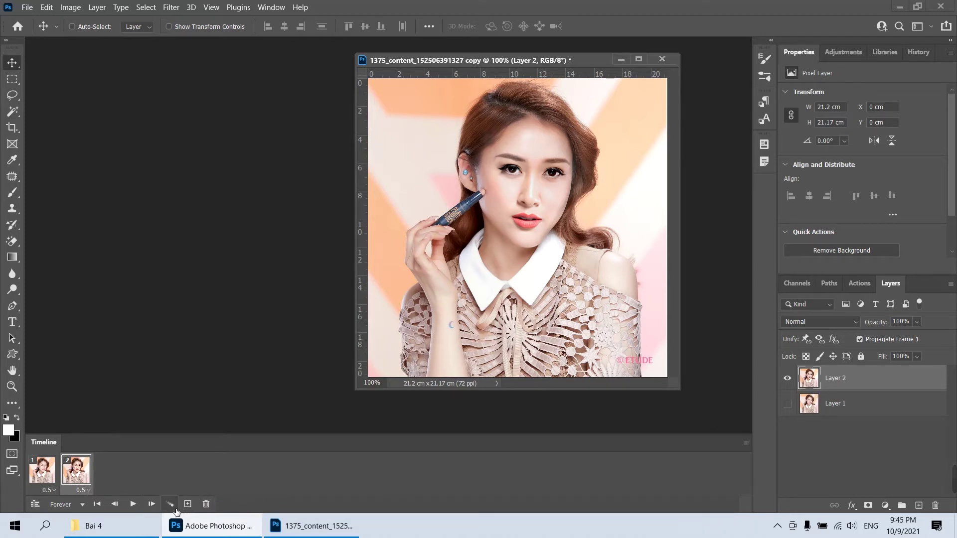
click(133, 504)
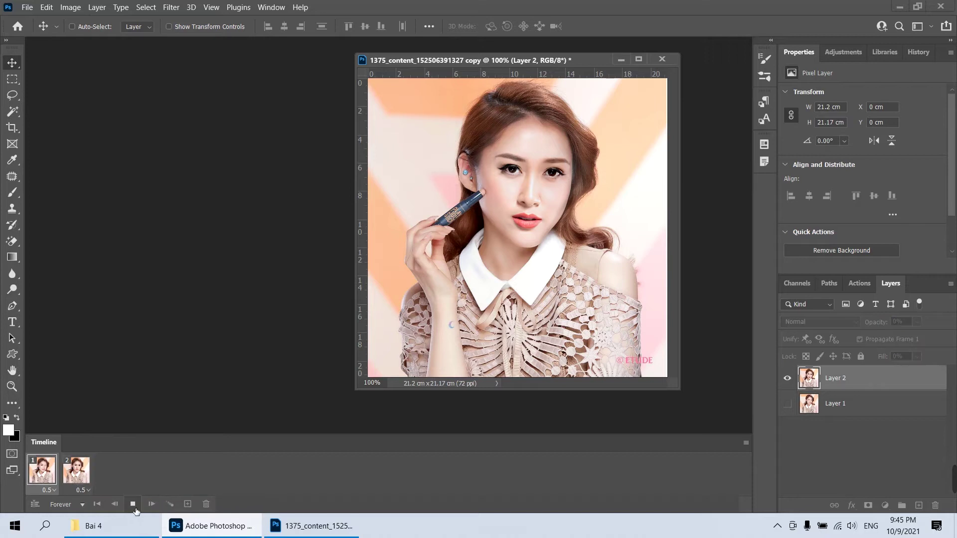
click(133, 504)
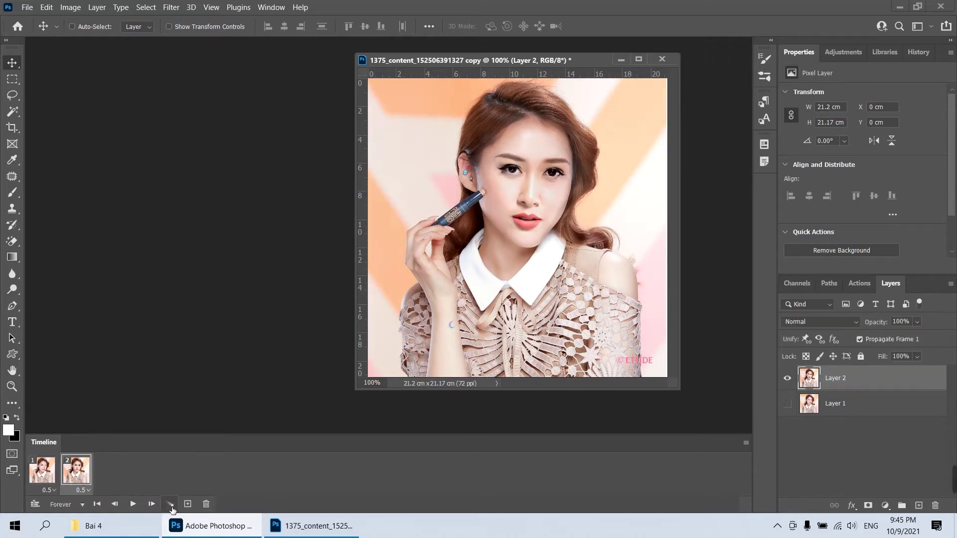
- Tween 5 in-between frames fading from the original face to the wink
click(170, 504)
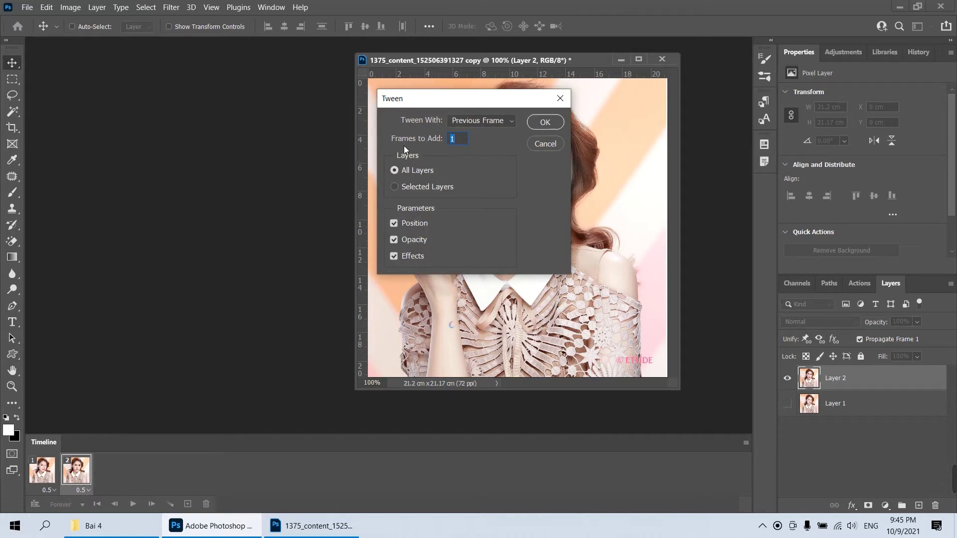
text(5)
click(553, 121)
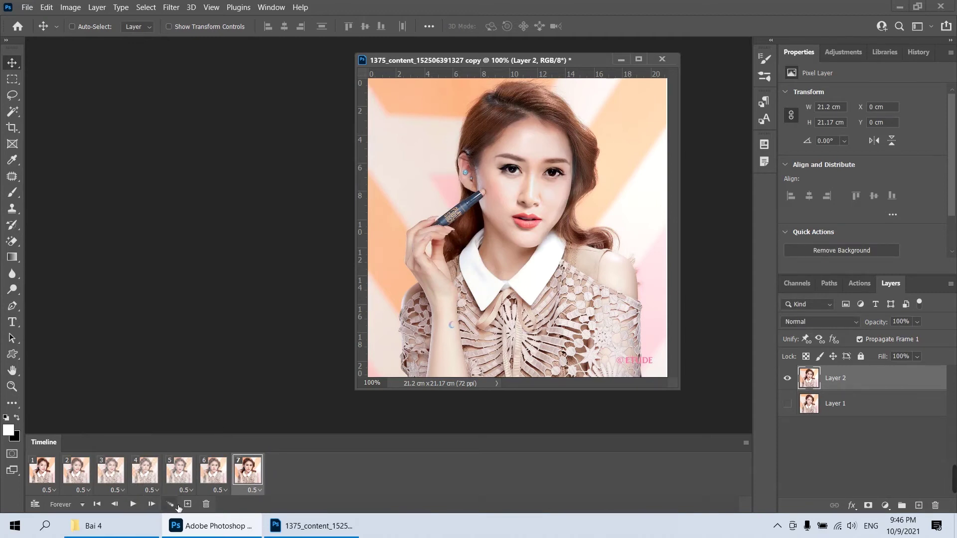
- Set frames 2–6 to a 0.2-second delay and preview the faster fade
click(217, 483)
shift+click(86, 481)
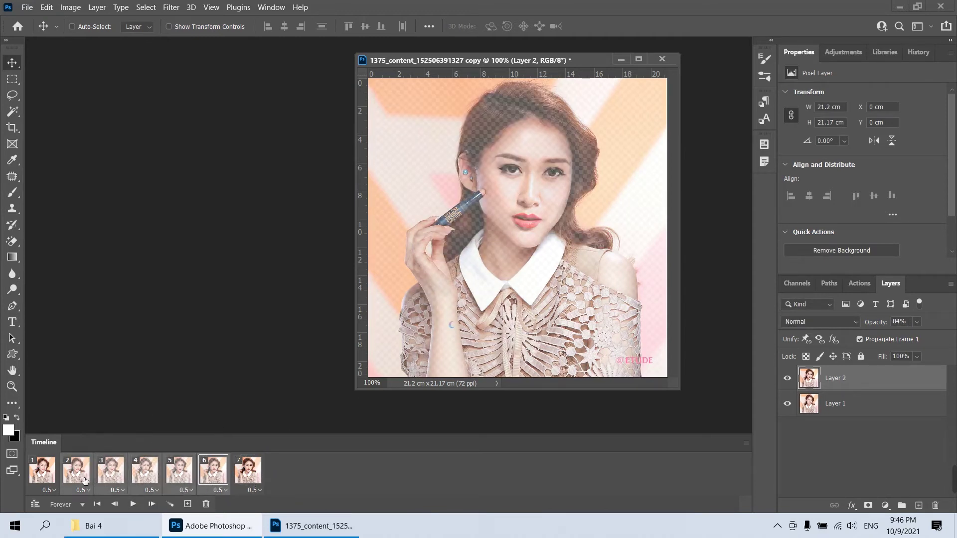
click(87, 490)
click(95, 390)
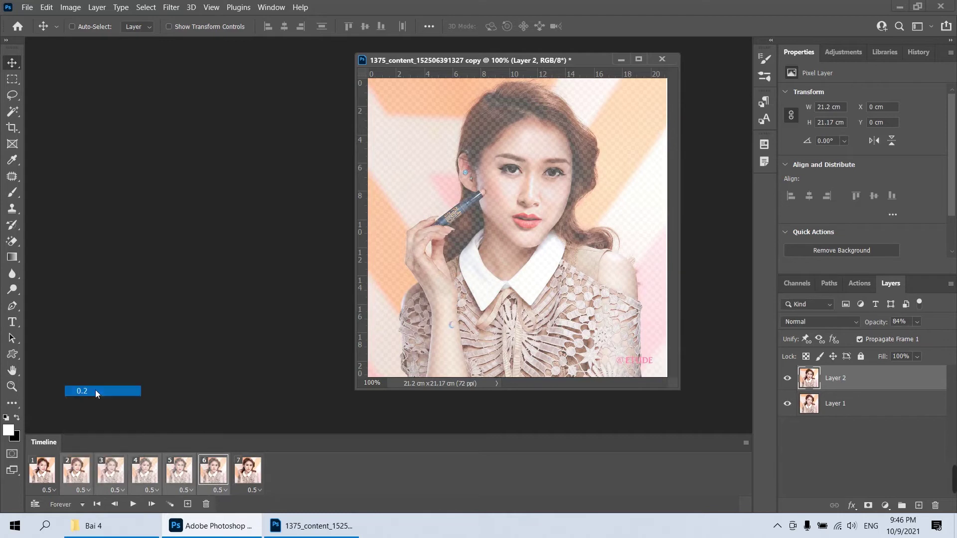
click(132, 504)
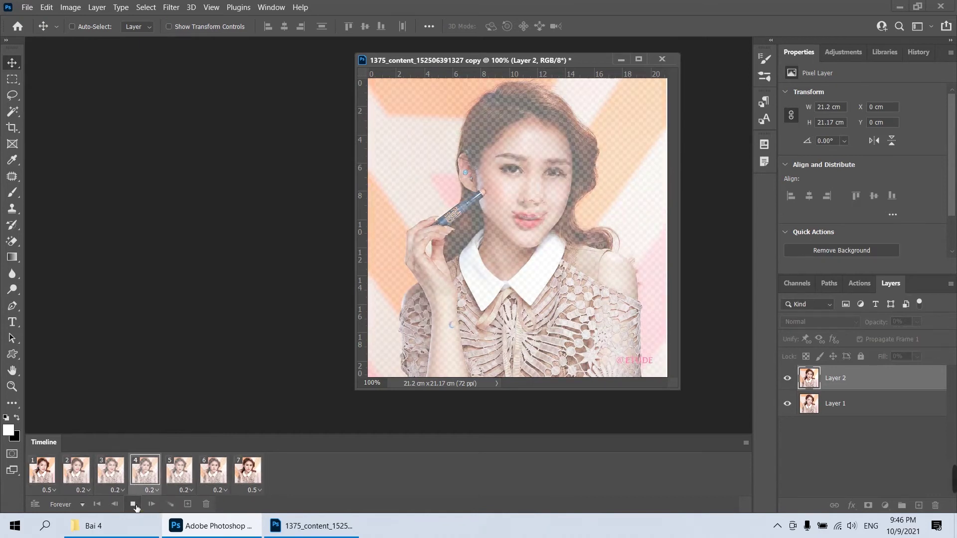
click(86, 481)
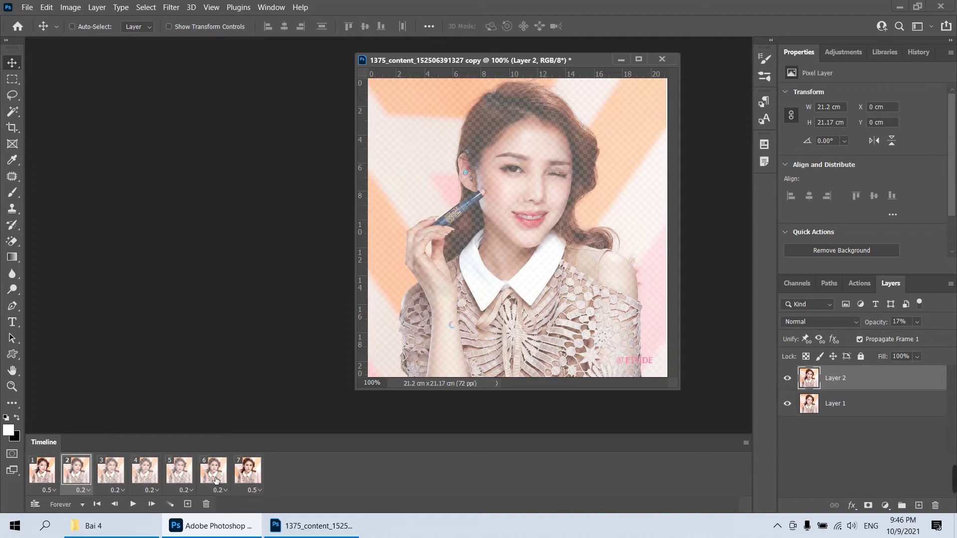
- Undo the delay and tween, then re-tween five frames from Previous Frame without Opacity, and preview
key(ctrl+z)
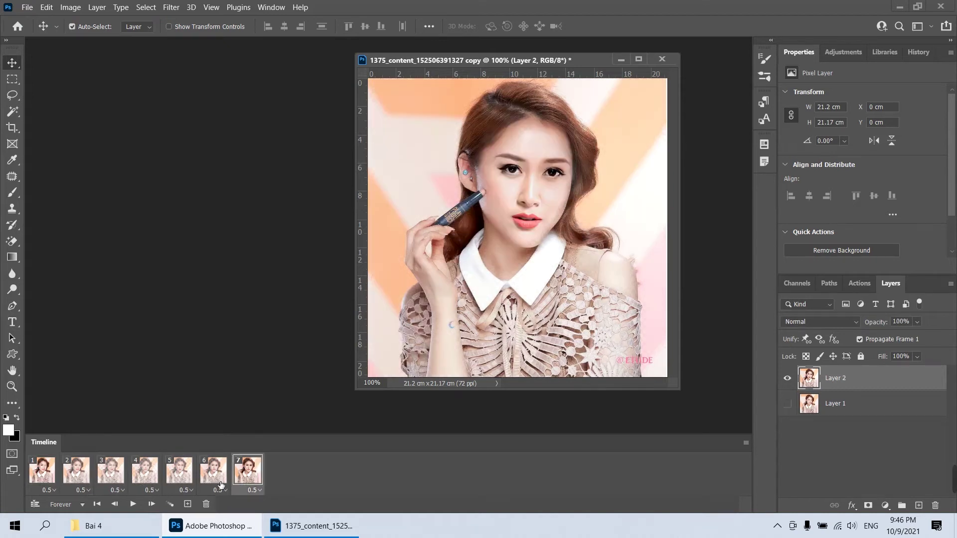
key(ctrl+z)
click(170, 504)
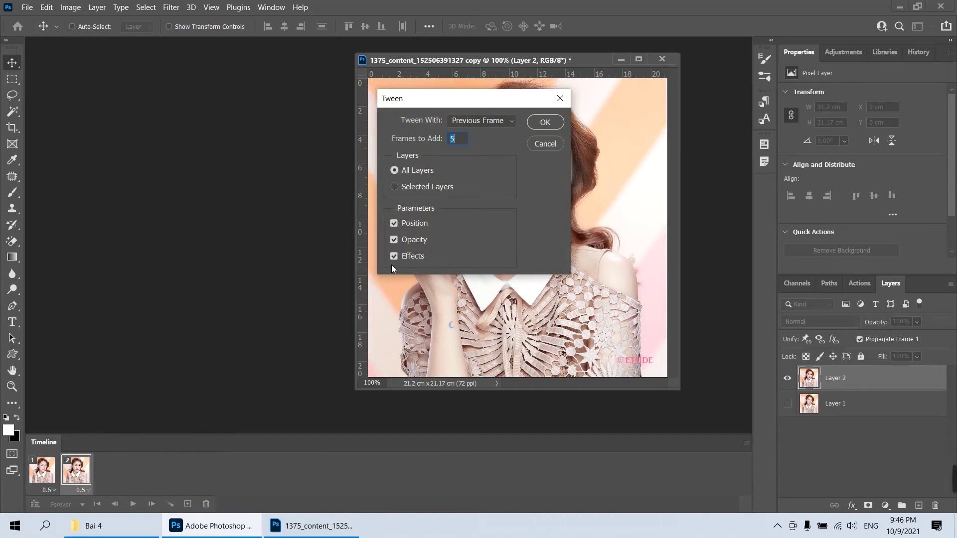
click(394, 241)
click(509, 122)
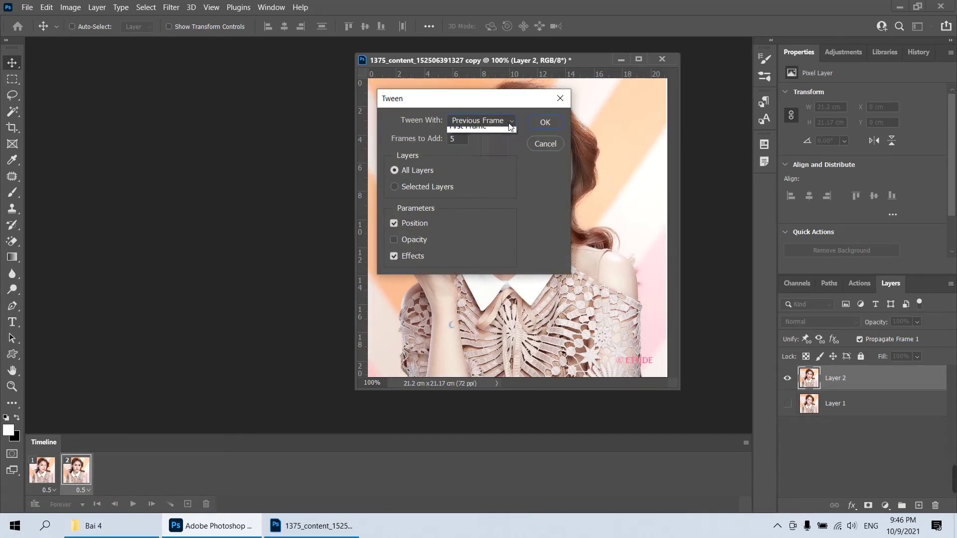
click(511, 125)
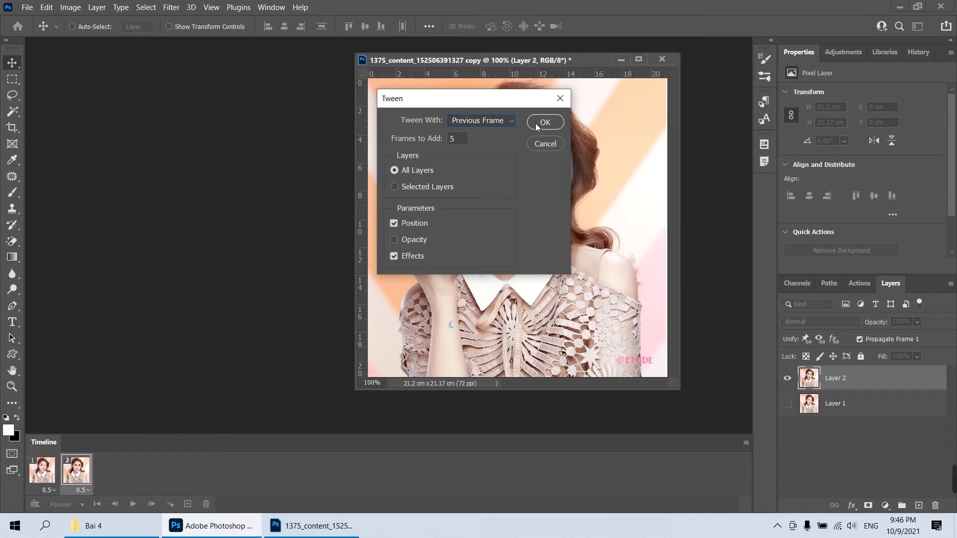
click(544, 123)
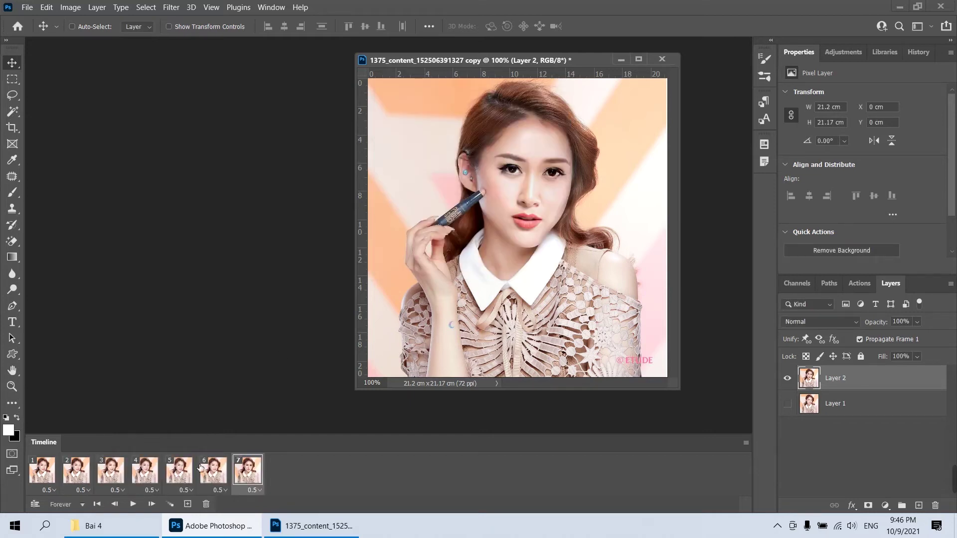
click(133, 505)
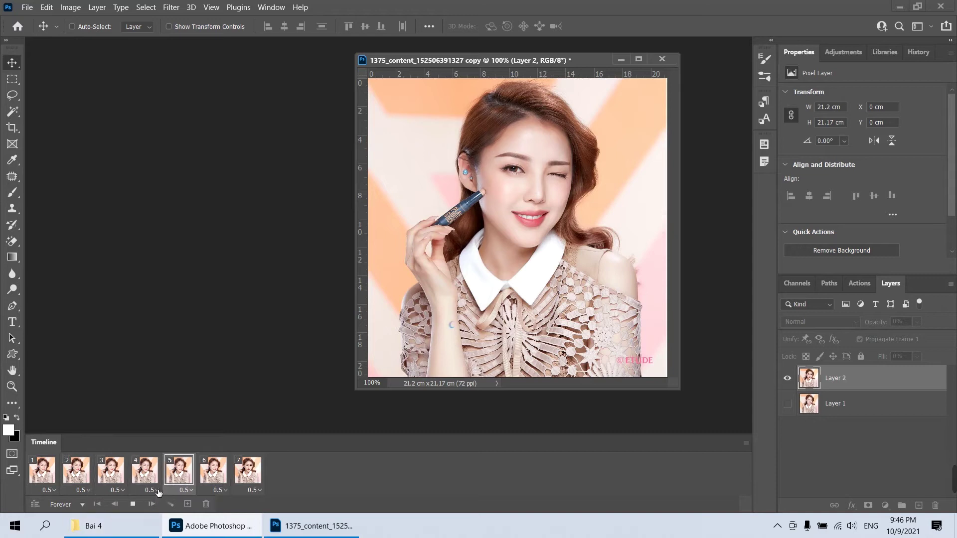
key(ctrl+z)
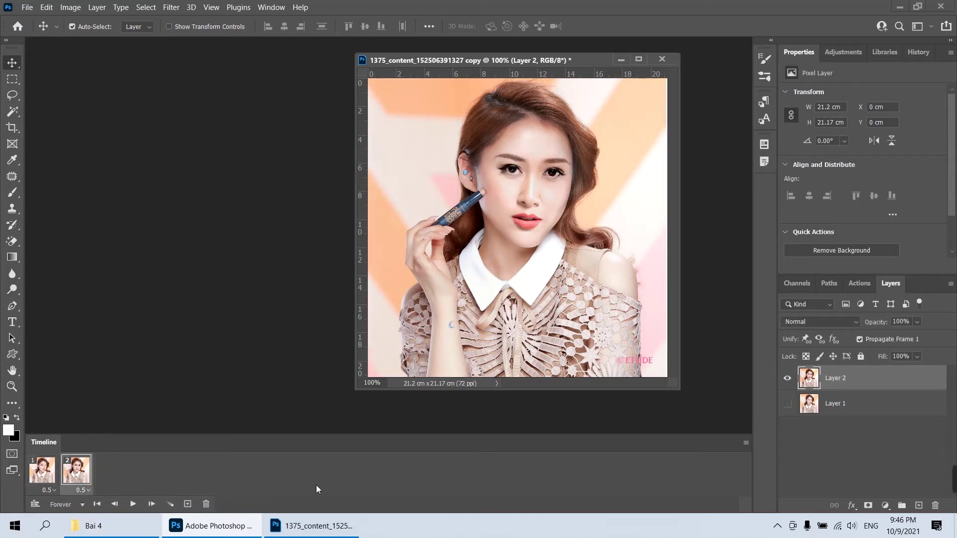
click(169, 504)
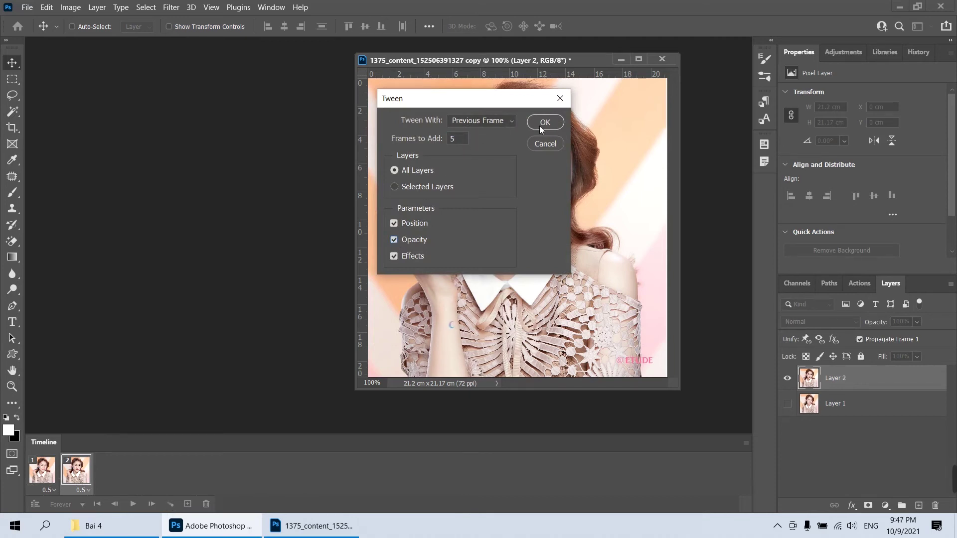
click(496, 121)
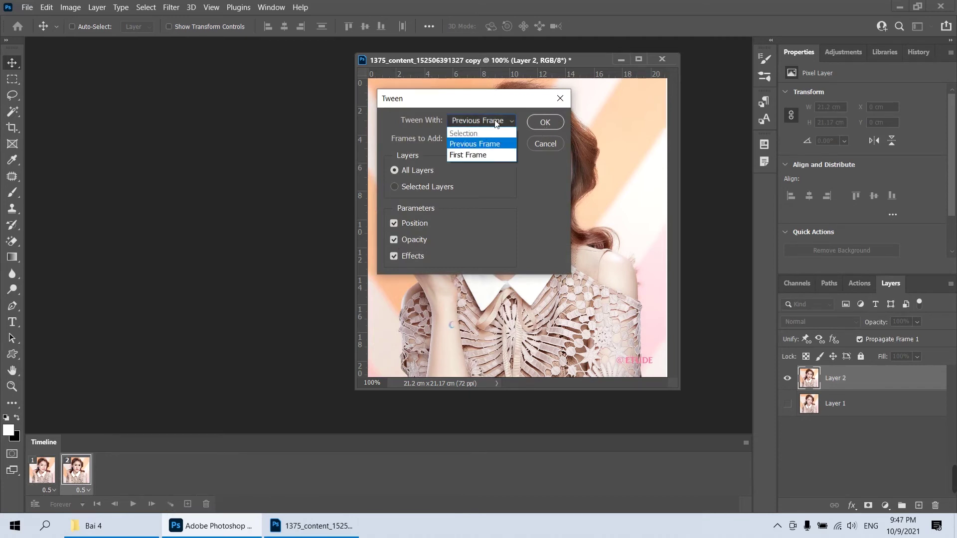
click(468, 155)
click(538, 122)
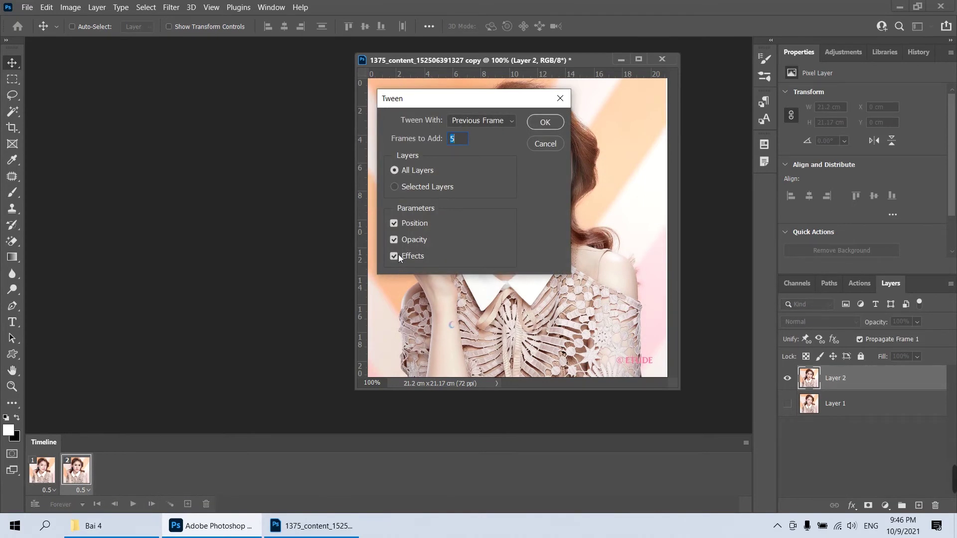
click(396, 240)
click(509, 123)
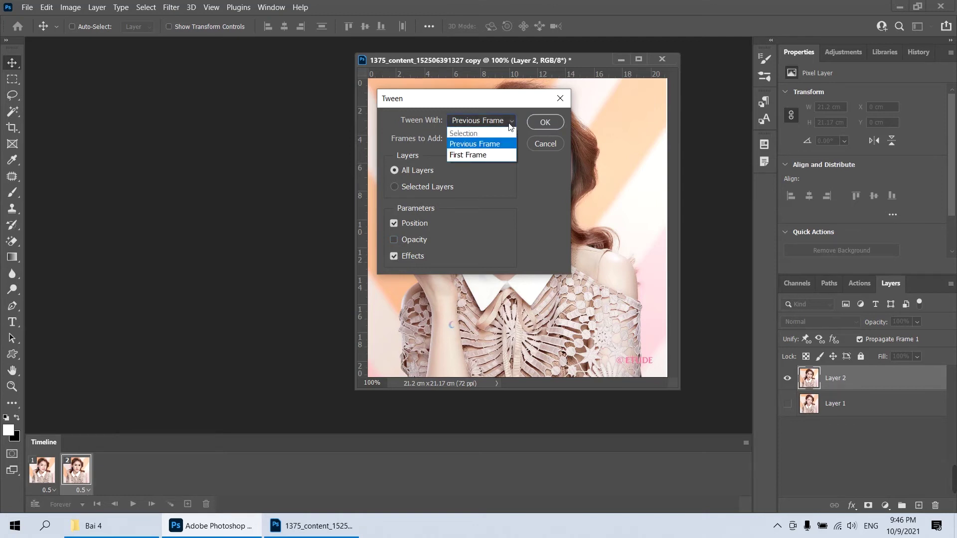
click(535, 124)
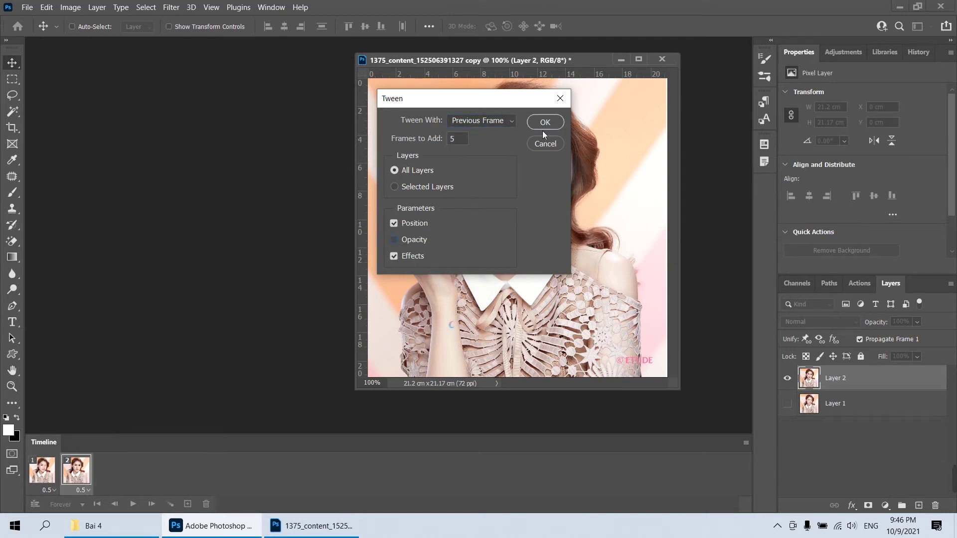
click(509, 123)
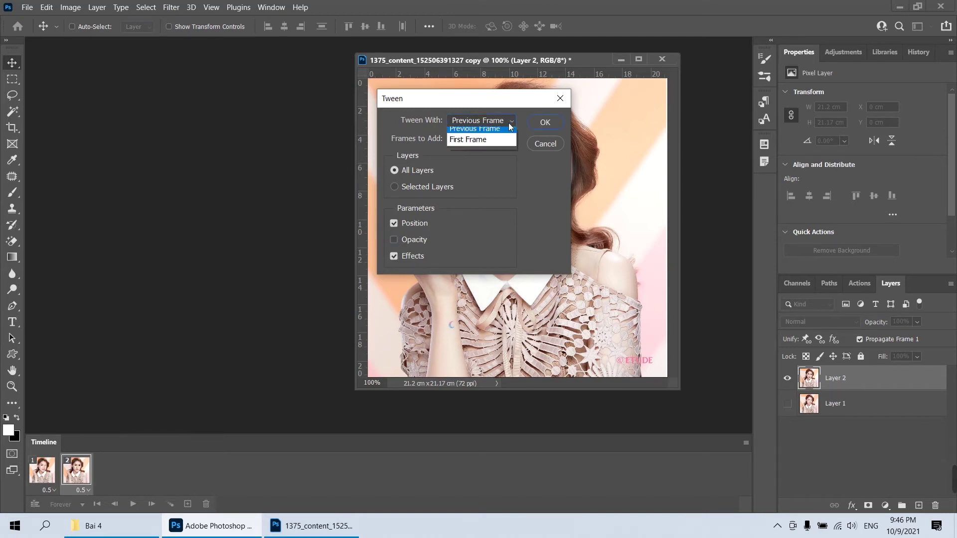
click(532, 126)
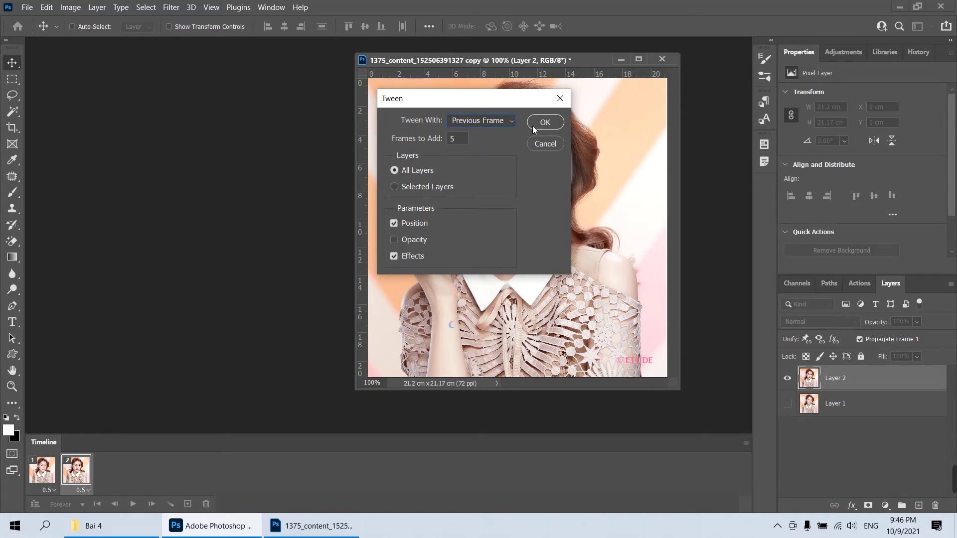
click(545, 128)
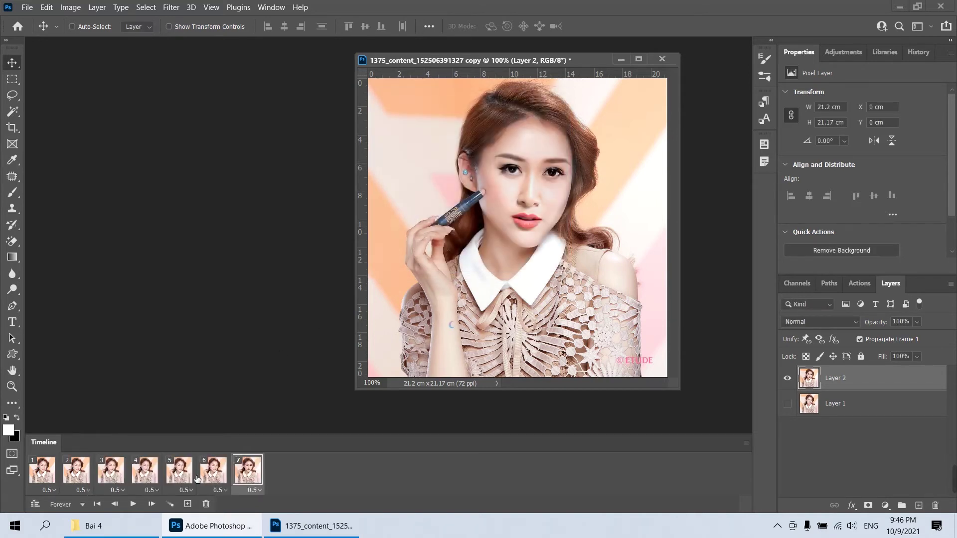
click(134, 505)
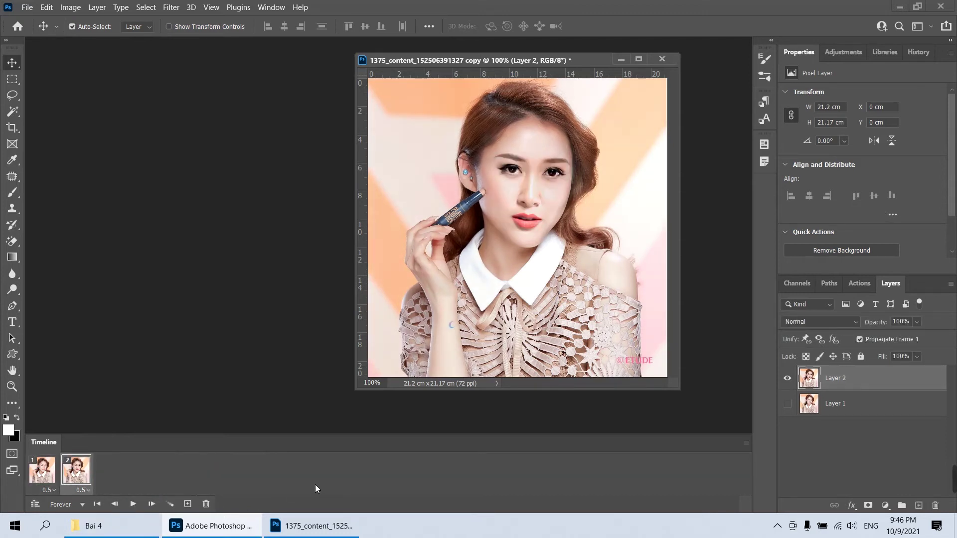
- Tween five frames toward the First Frame and preview the seven-frame animation
click(170, 504)
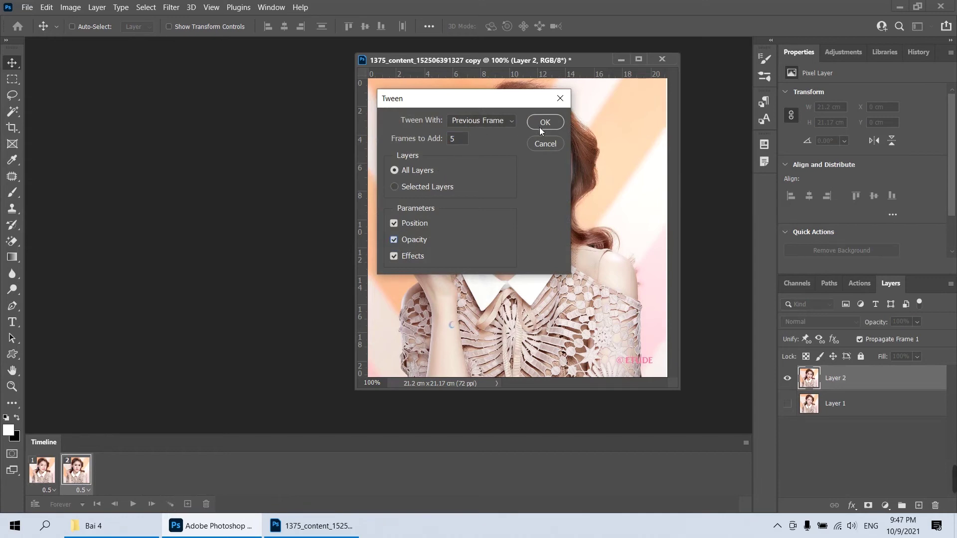
click(511, 121)
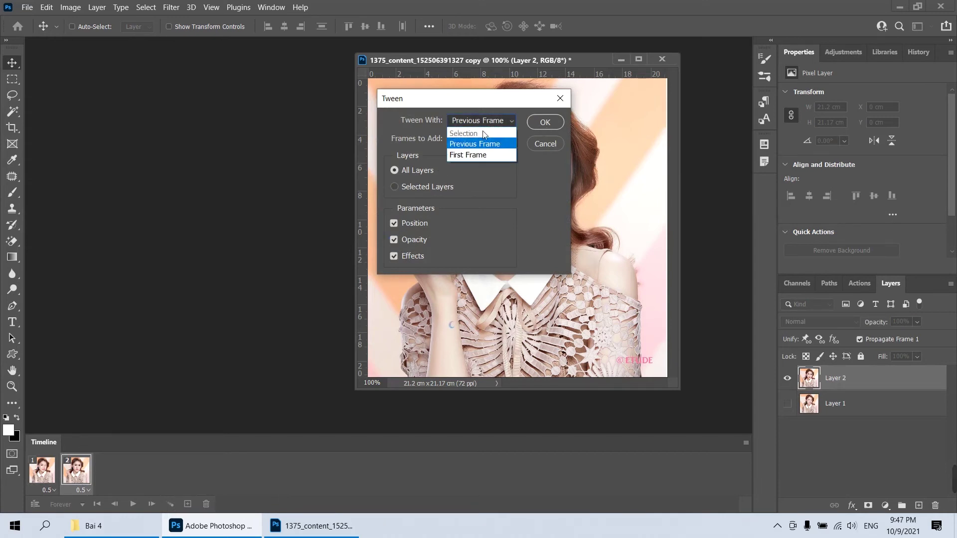
click(469, 155)
click(545, 123)
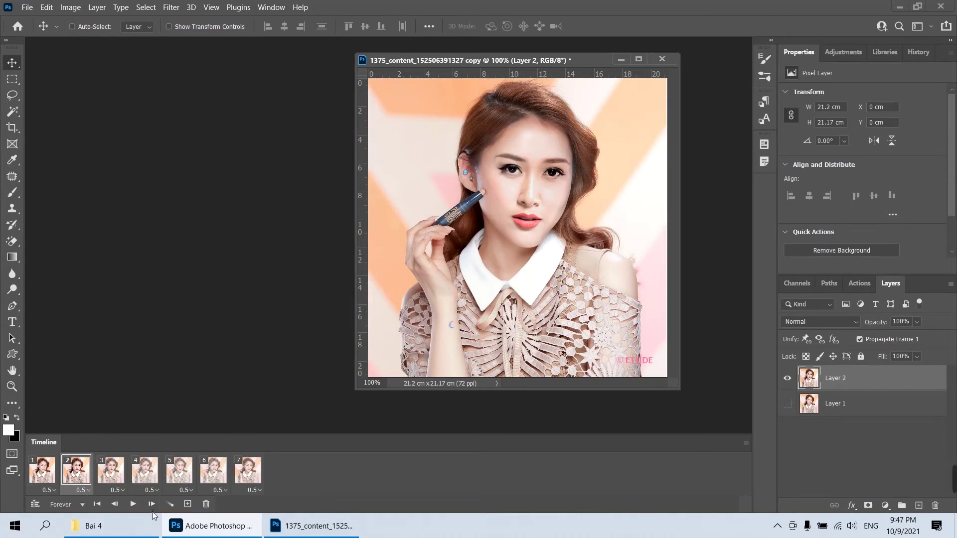
click(133, 505)
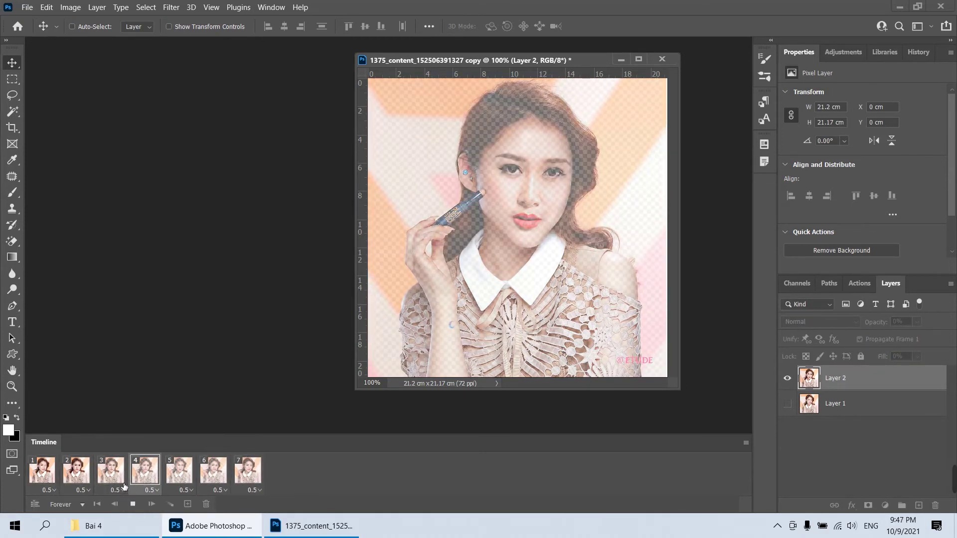
- Stop the preview and raise Layer 2 opacity to 100% in frames 3 and 4
click(123, 485)
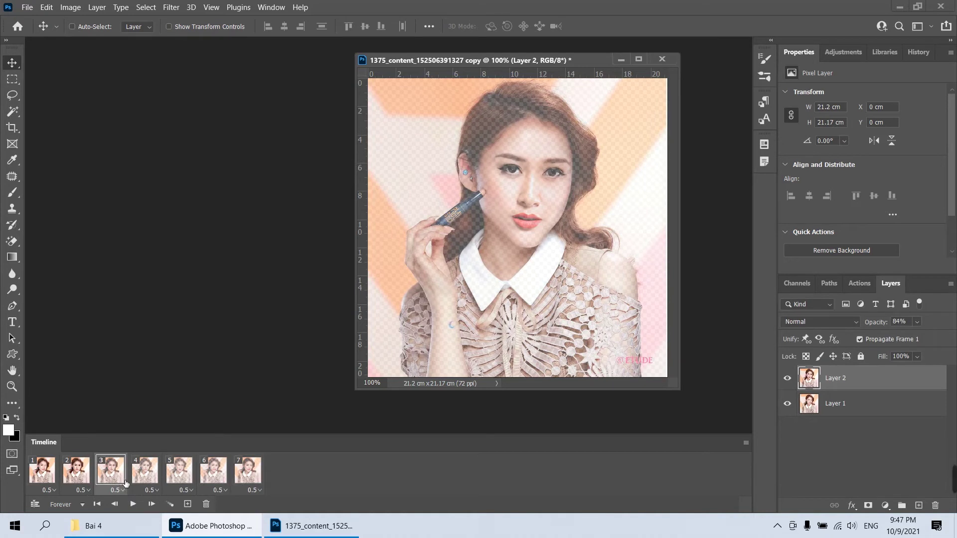
click(917, 322)
drag(922, 334, 942, 337)
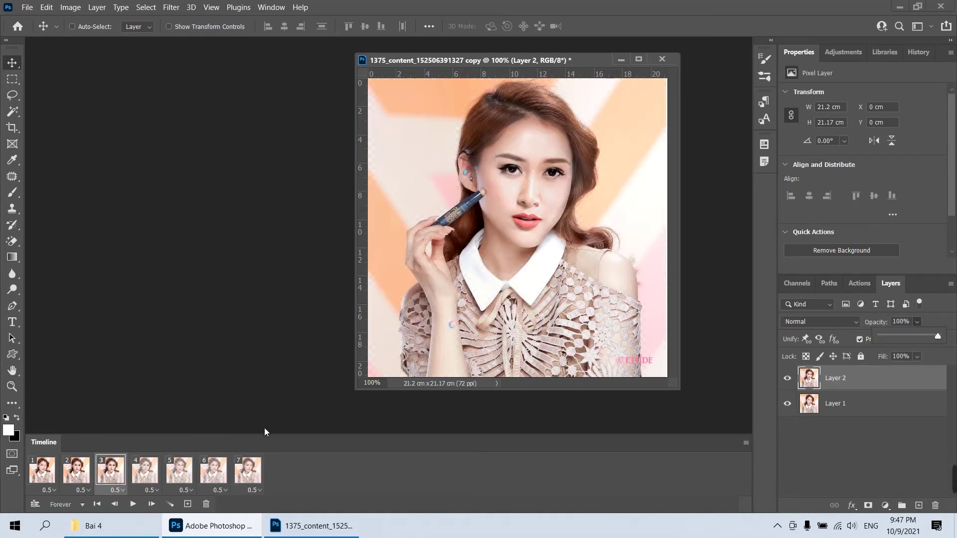
click(146, 478)
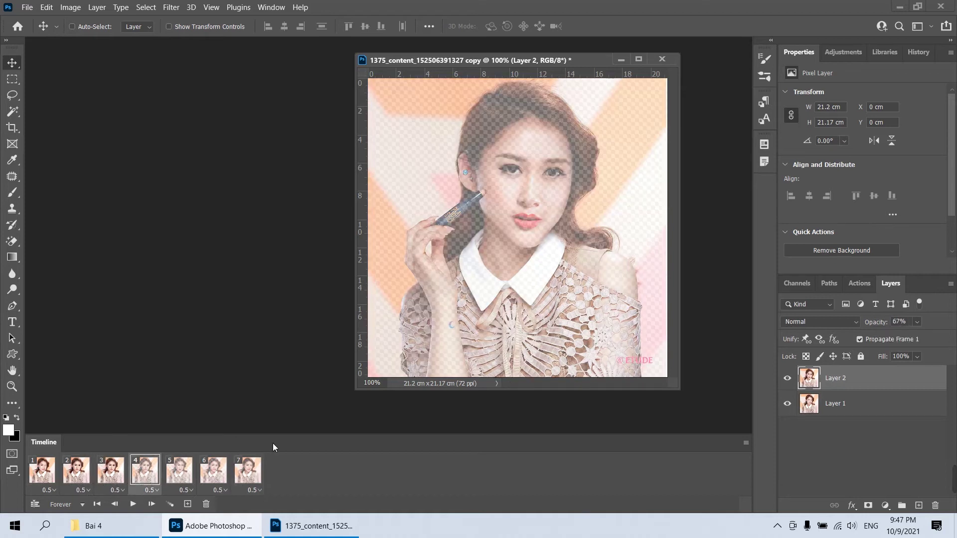
click(123, 483)
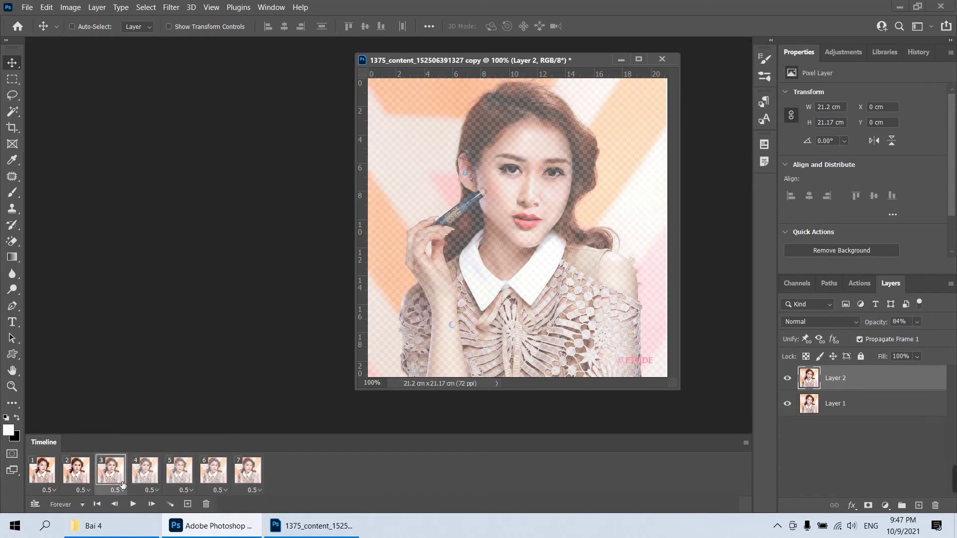
click(917, 322)
drag(921, 335, 941, 335)
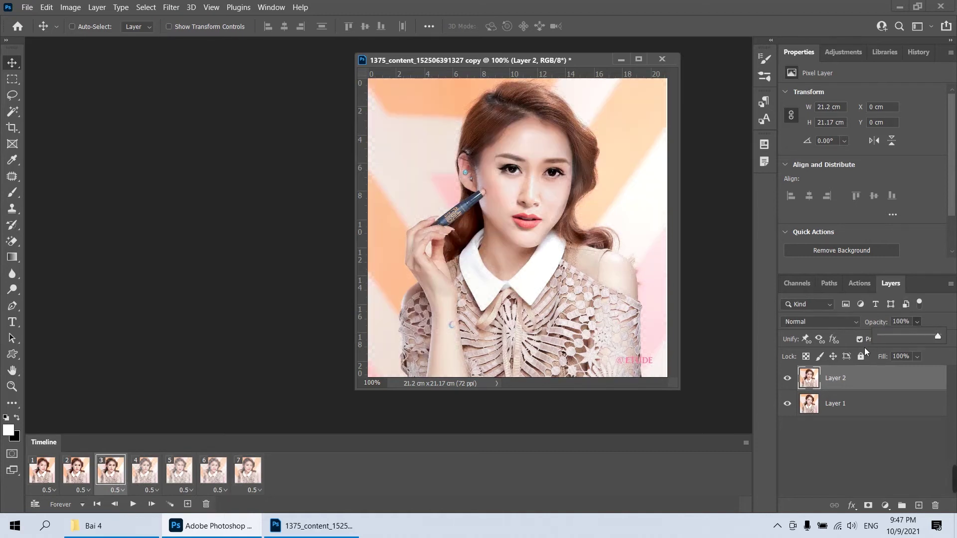
click(145, 479)
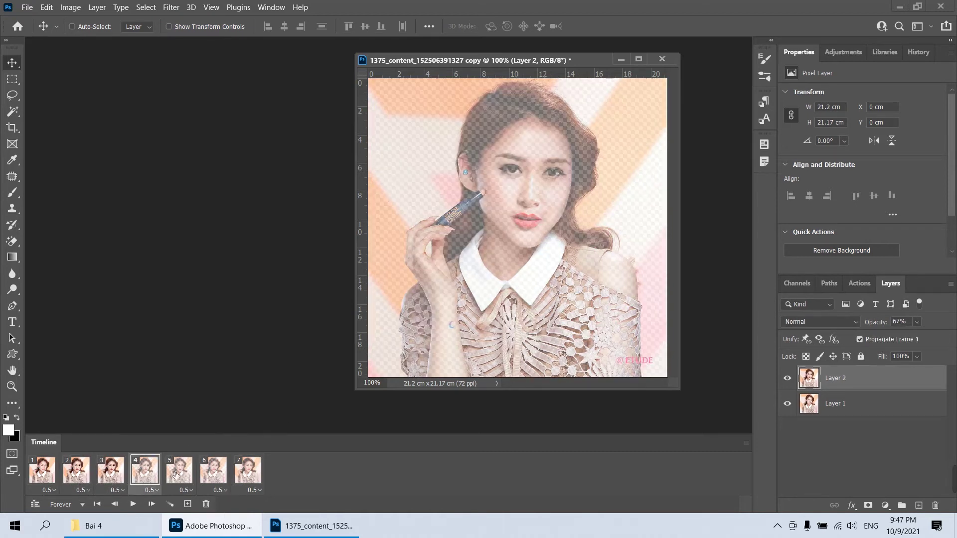
click(917, 322)
drag(929, 335, 945, 336)
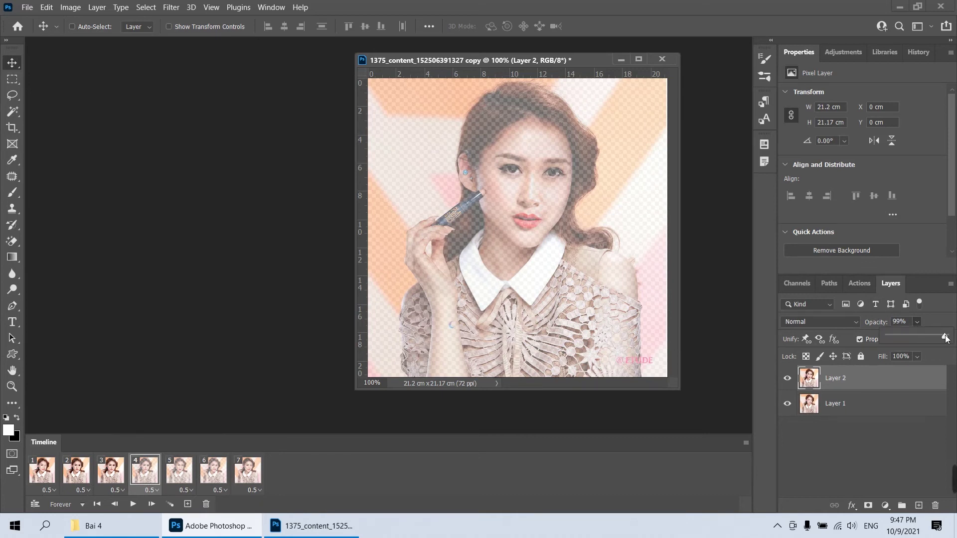
- Raise Layer 2 opacity to 100% in frames 5, 6 and 7
click(188, 469)
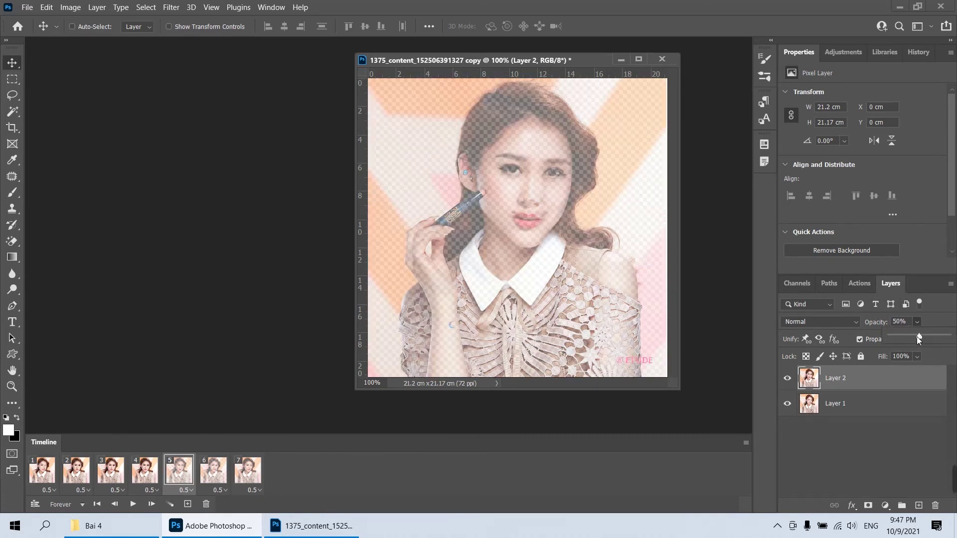
drag(917, 336, 947, 342)
click(219, 473)
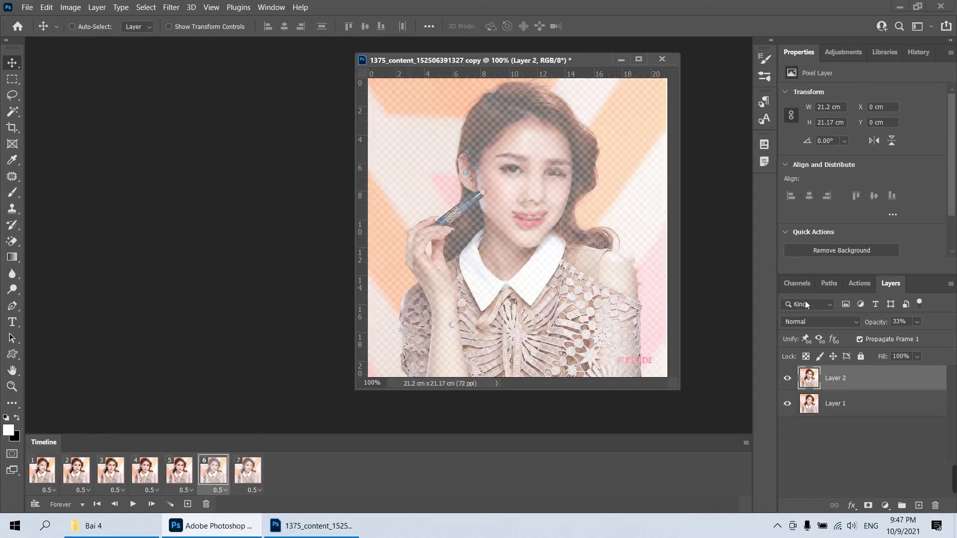
click(916, 322)
drag(917, 336, 948, 336)
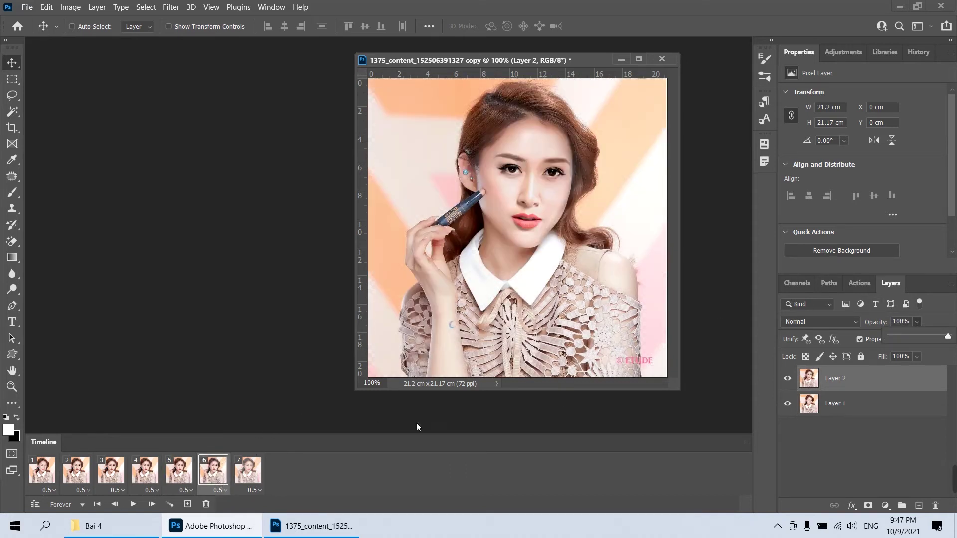
click(254, 476)
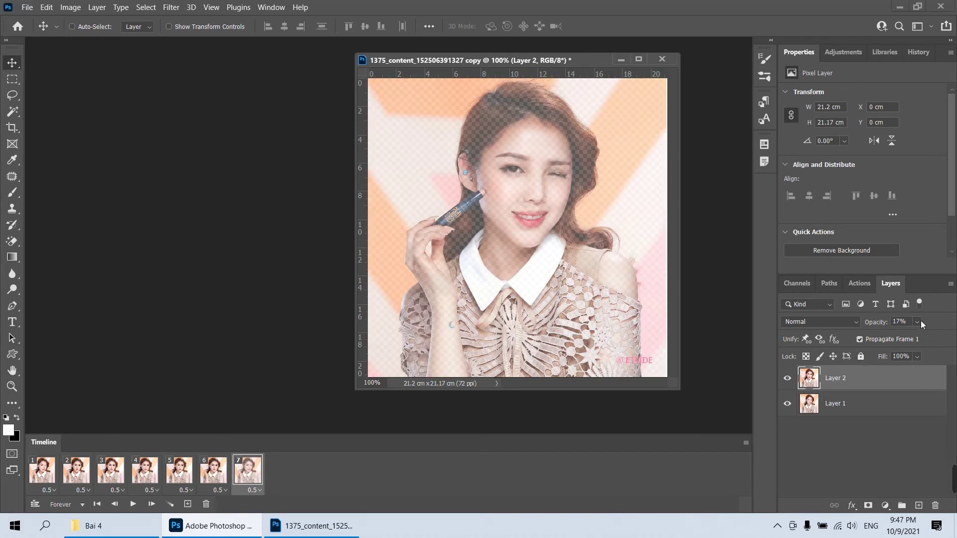
drag(904, 333, 949, 337)
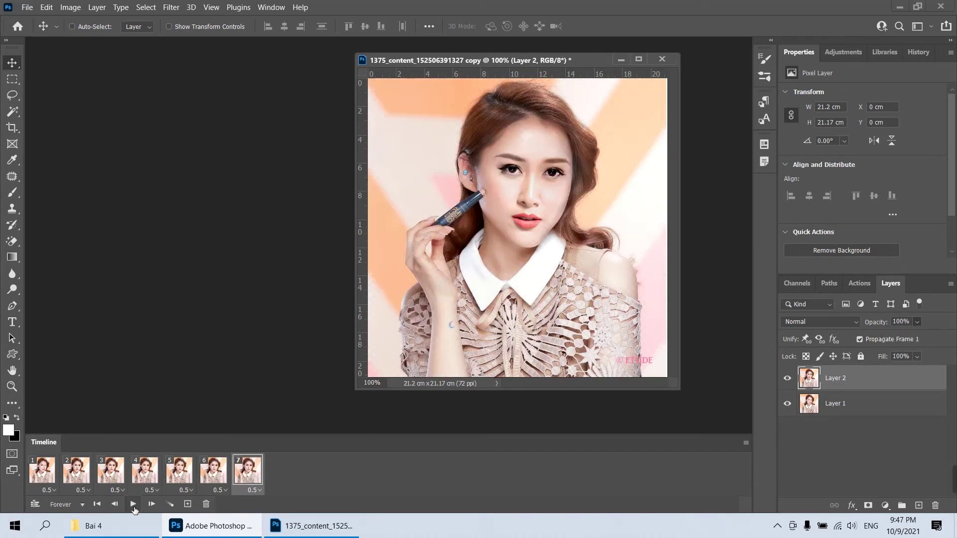
- Play the animation to check it, then select frames 2 through 6
click(133, 505)
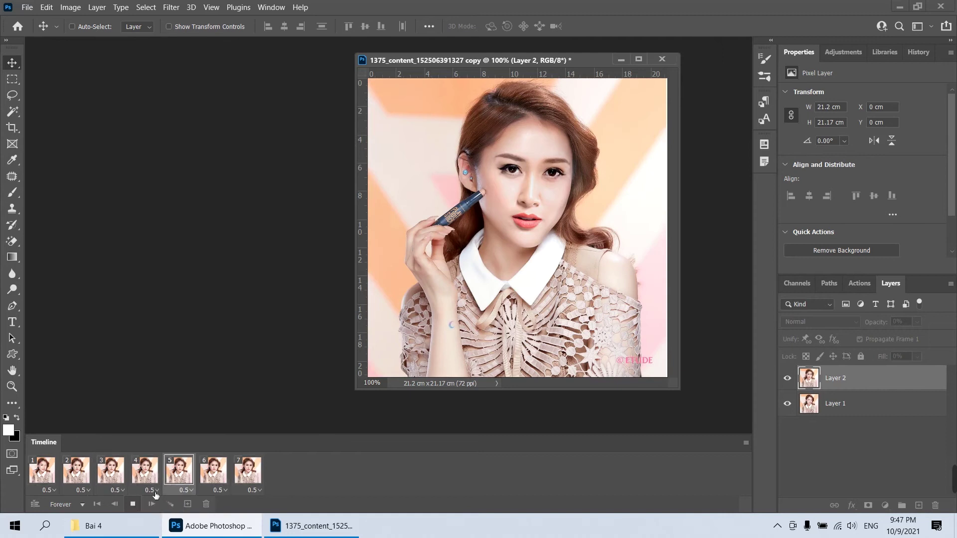
click(84, 477)
shift+click(223, 479)
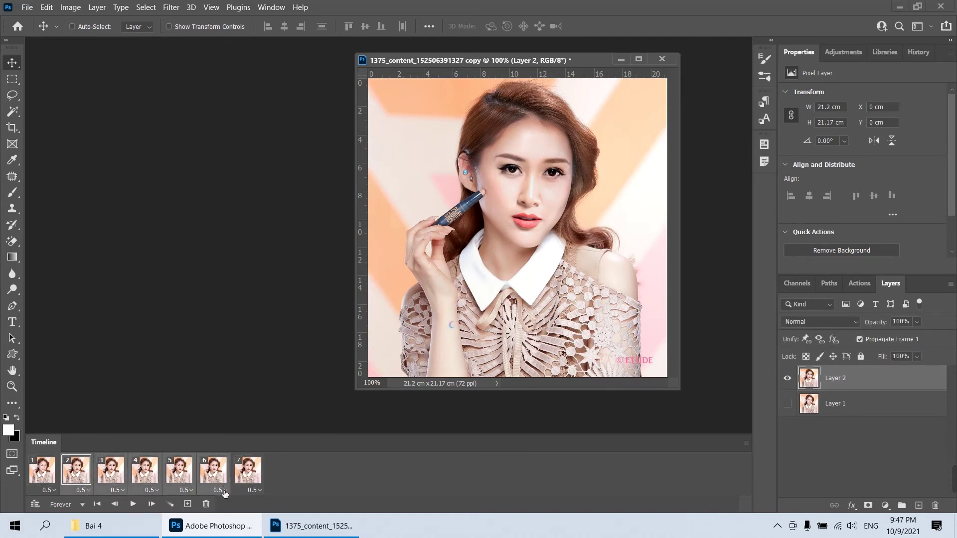
- Set the delay of frames 2–6 to 0.1 seconds, then play and stop the preview
click(222, 492)
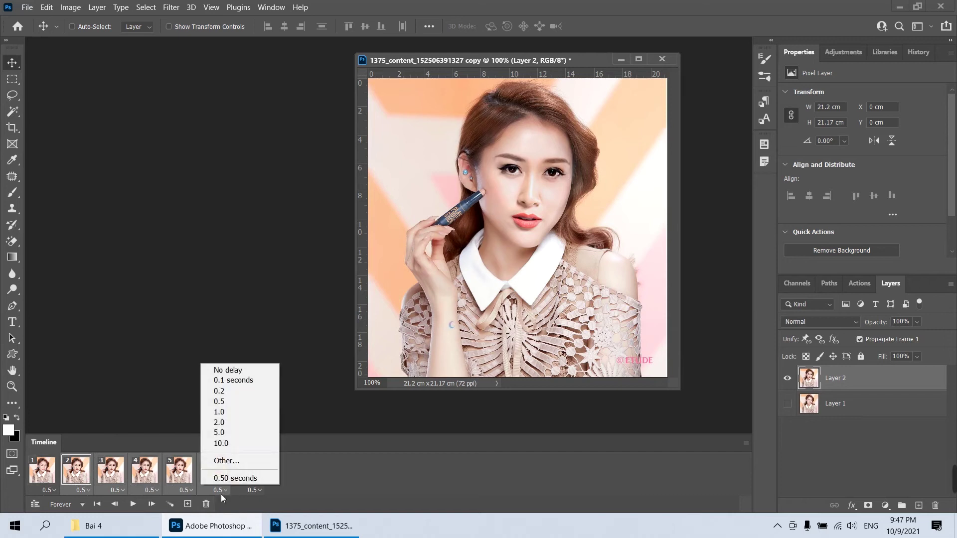
click(232, 379)
click(133, 505)
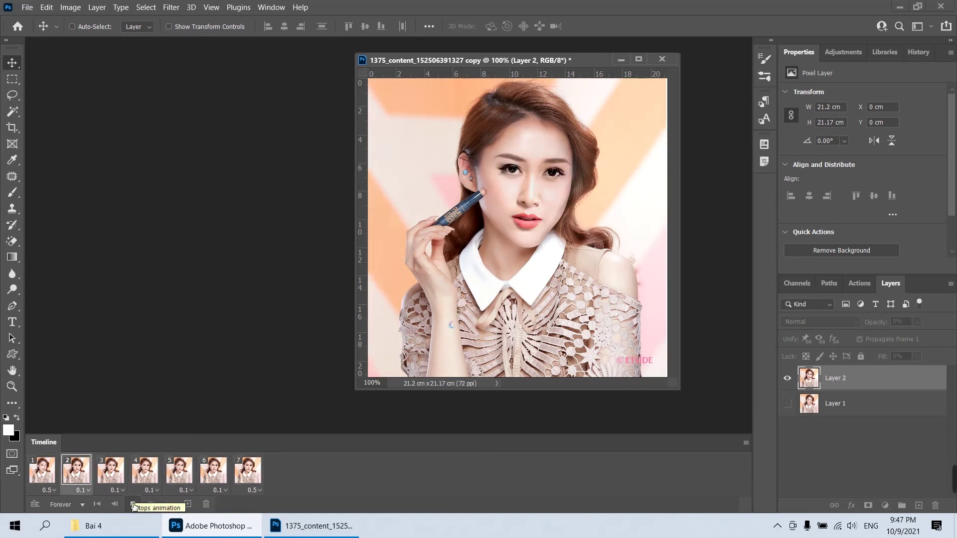
click(134, 505)
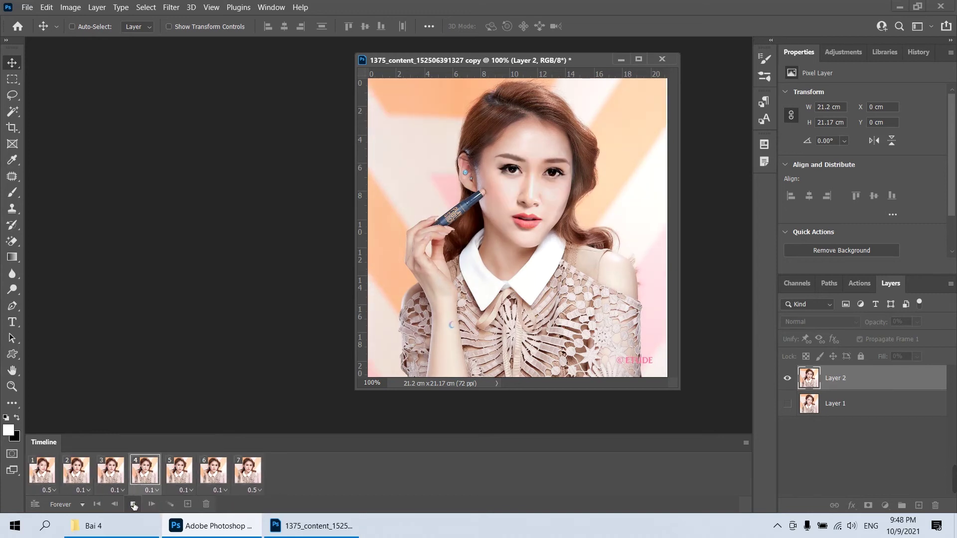
- Stop playback, re-tween five fade frames from frame 1, and preview the fade
click(134, 506)
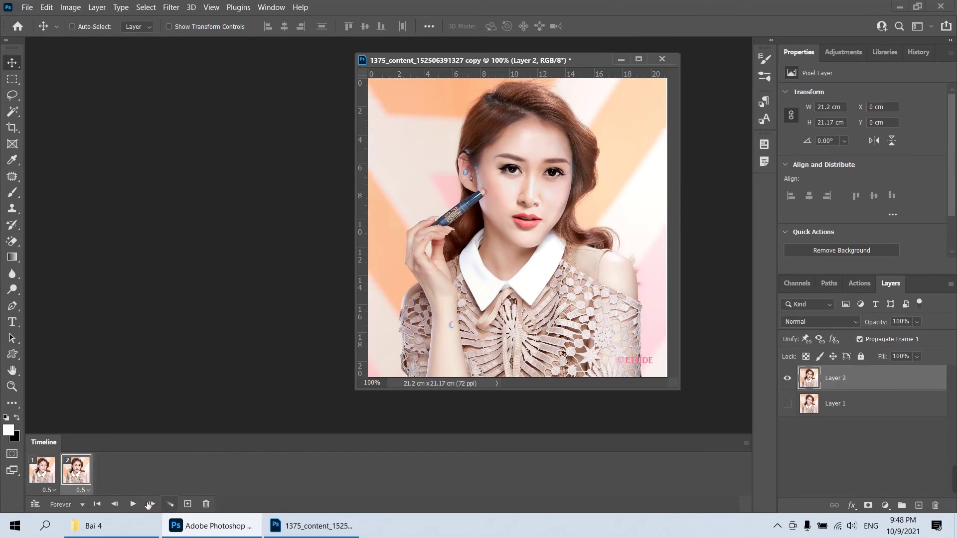
click(46, 478)
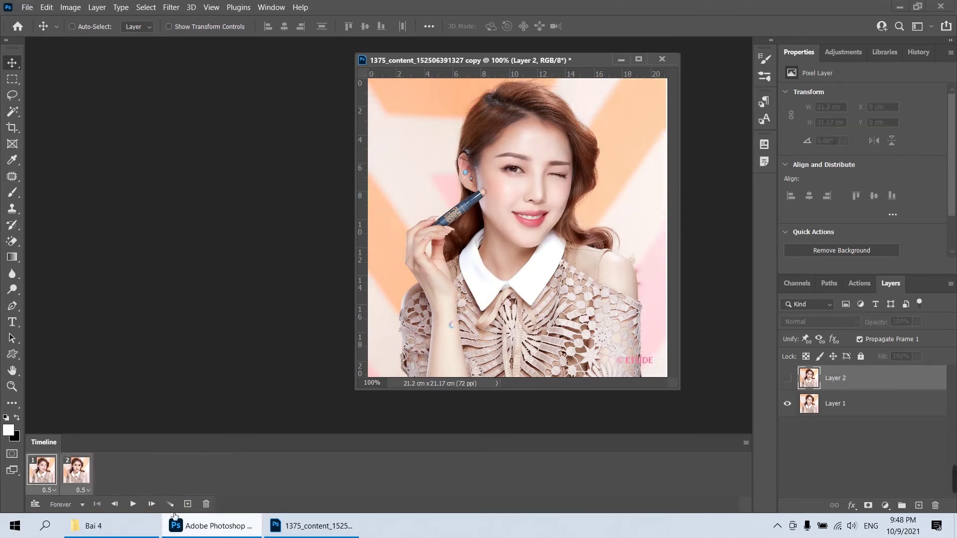
click(170, 504)
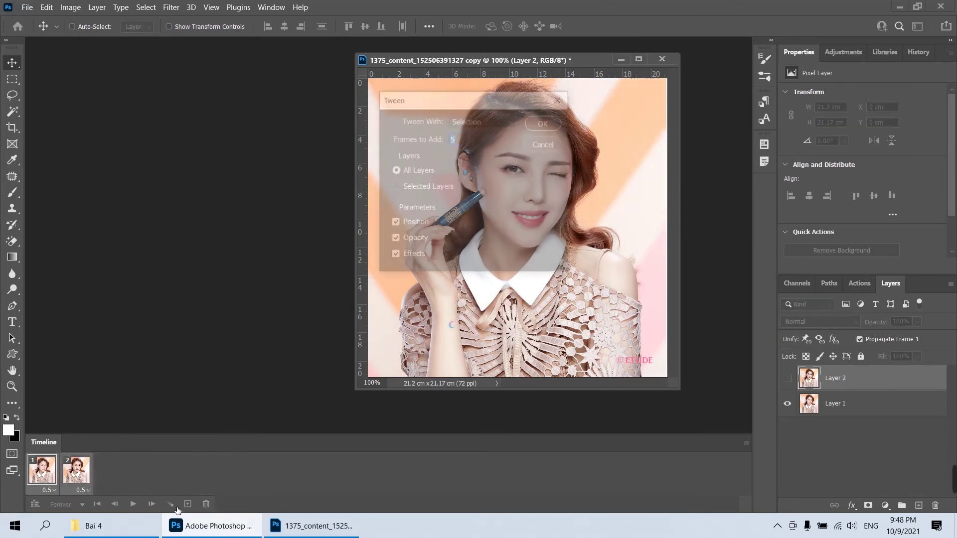
click(546, 123)
key(space)
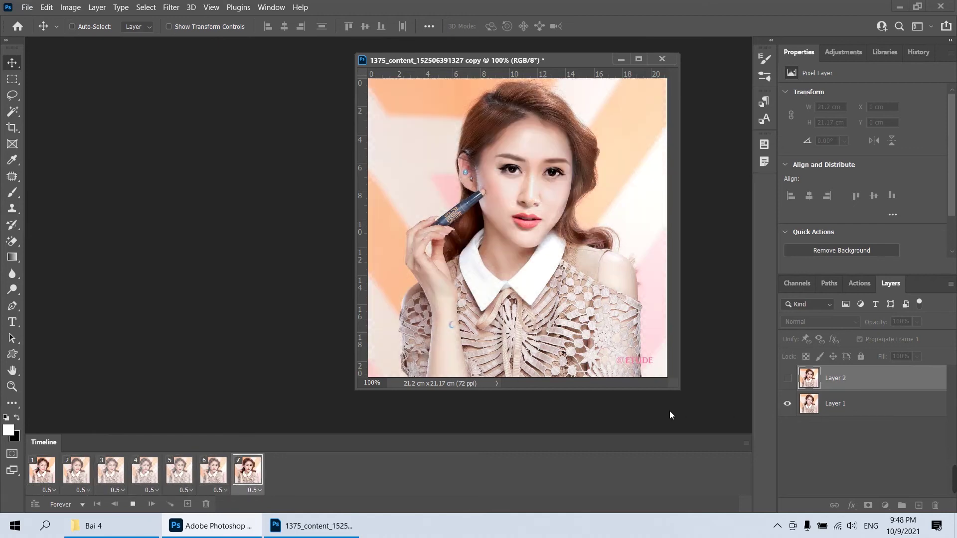
click(555, 319)
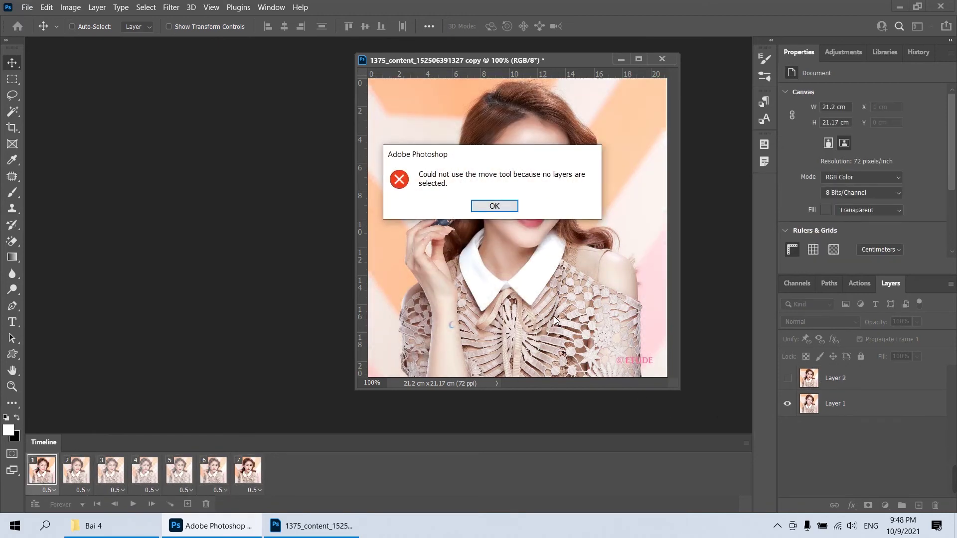
- Dismiss the move-tool error, play and stop the preview, then dismiss the error again
click(492, 208)
key(space)
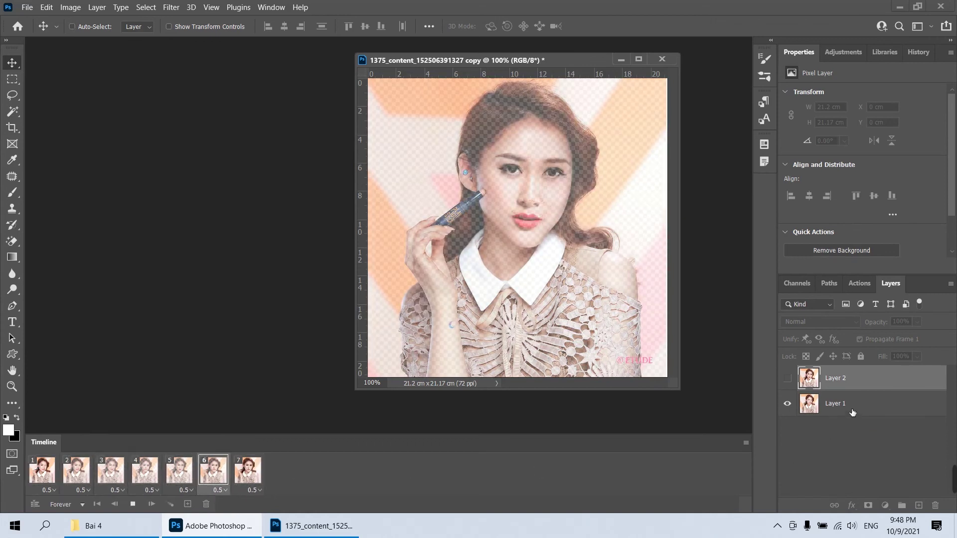
click(556, 321)
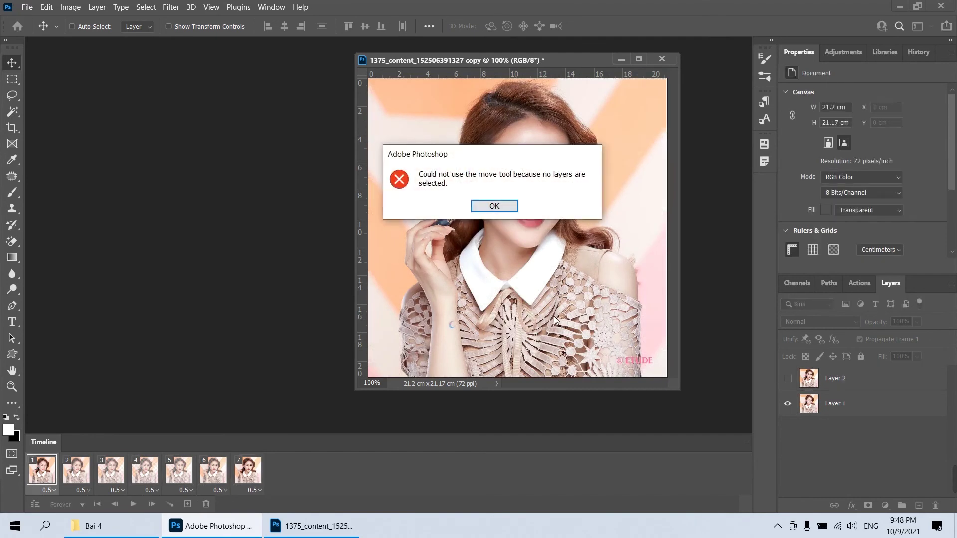
click(492, 207)
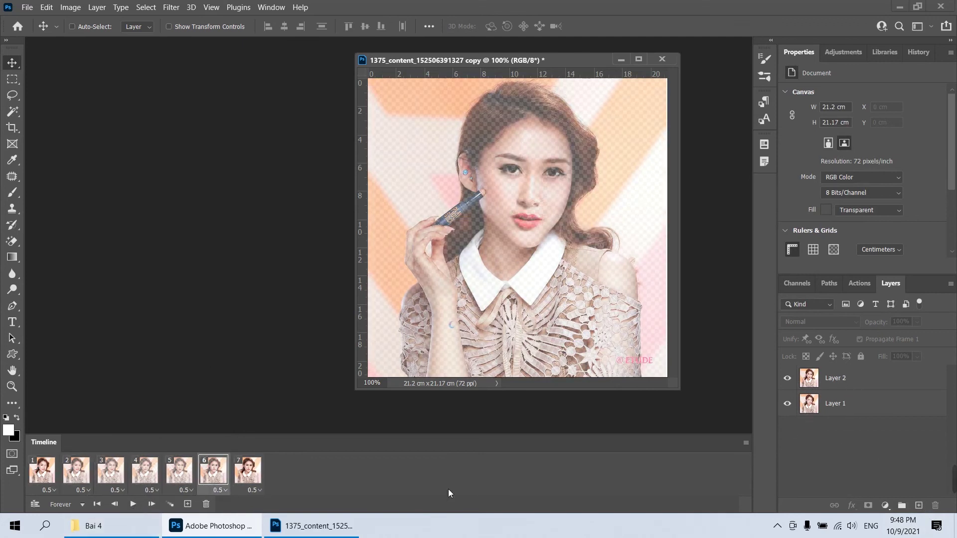
- Add a black-filled Layer 3 below Layer 1 and Layer 2, then play the animation
click(876, 406)
click(922, 507)
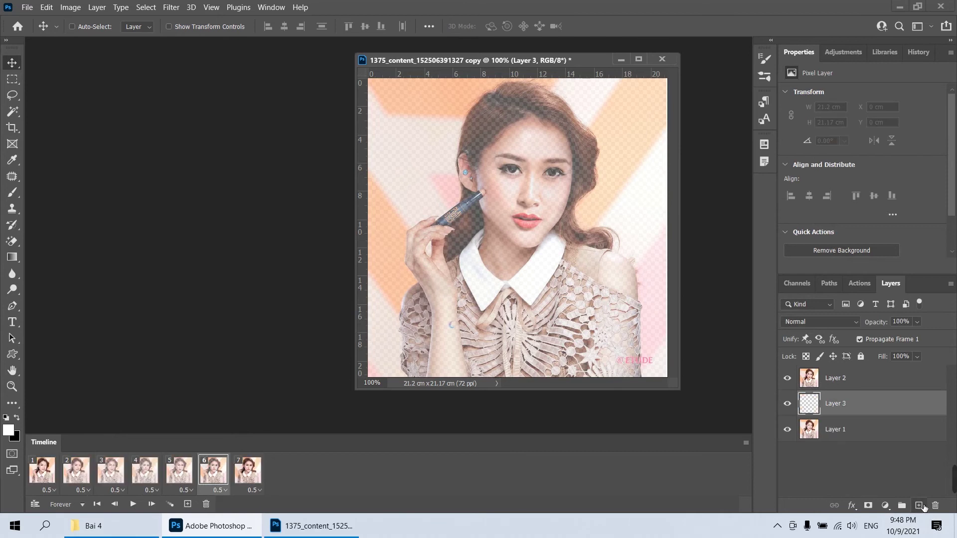
key(ctrl+BackSpace)
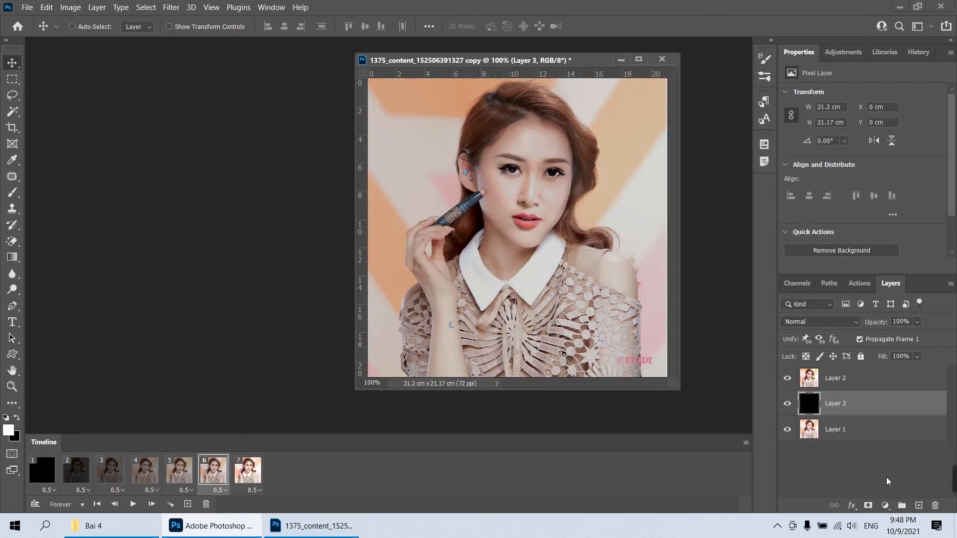
drag(871, 403, 865, 443)
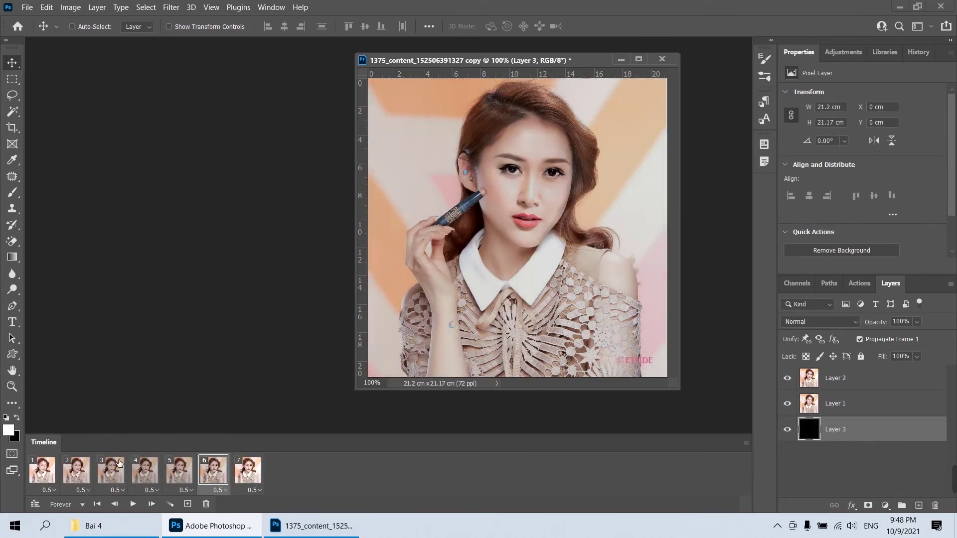
click(133, 505)
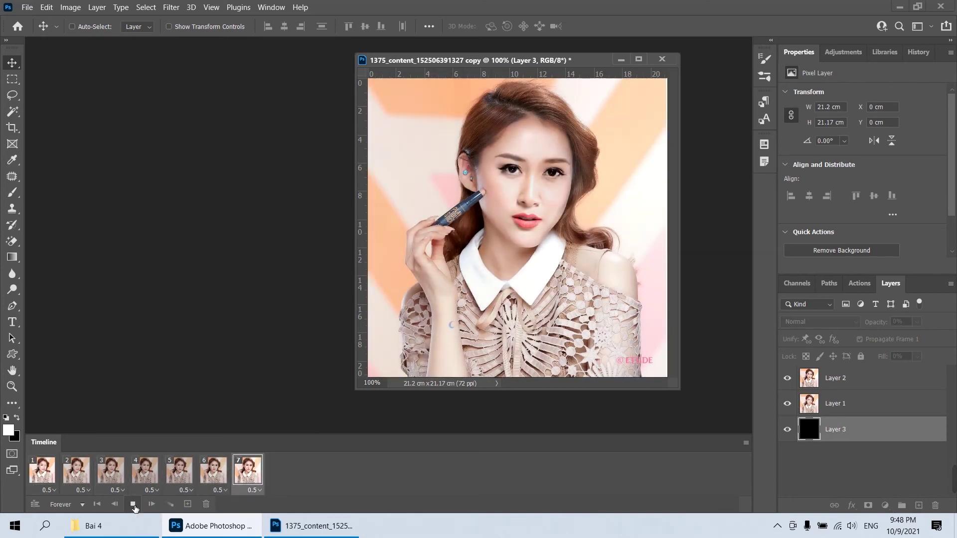
- Give frames 2–6 a 0.1-second delay and replay the faster fade
click(83, 478)
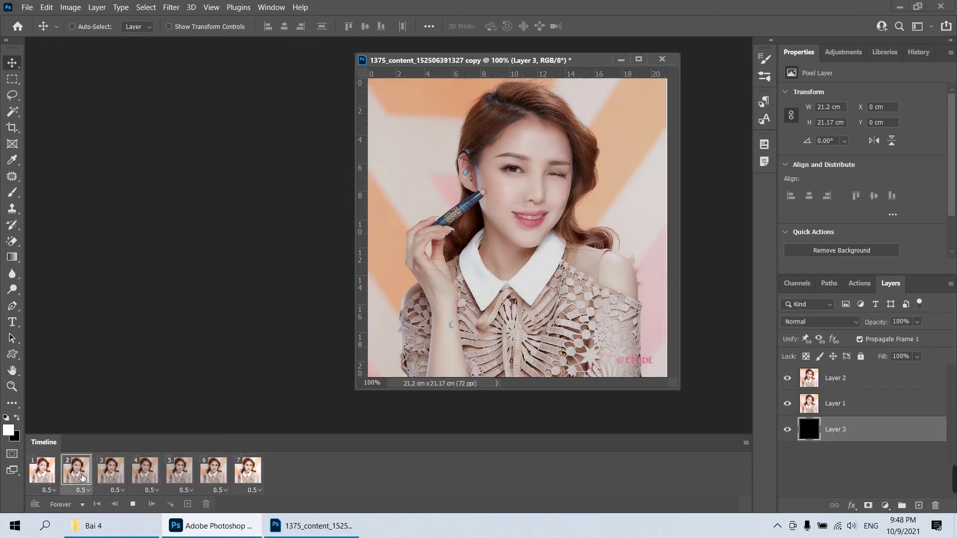
shift+click(225, 478)
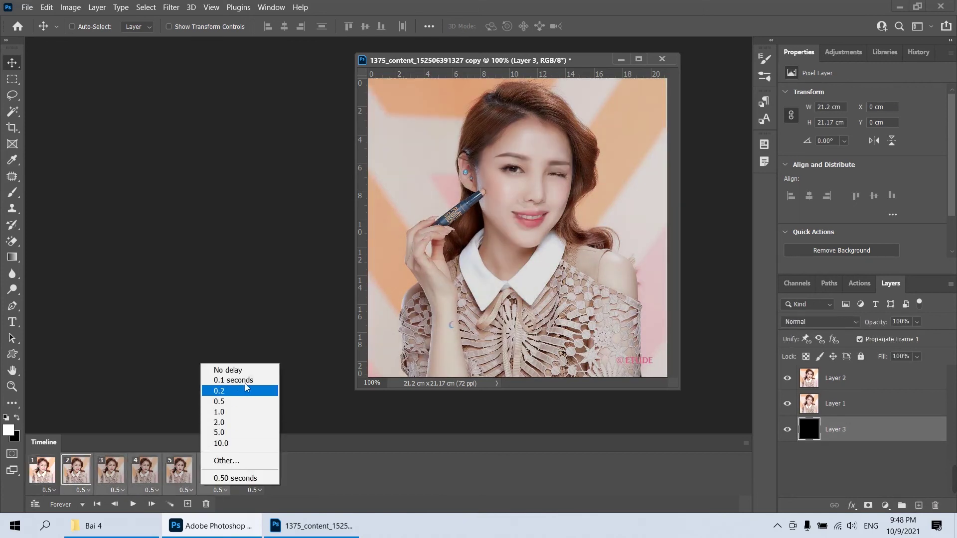
click(234, 382)
click(134, 505)
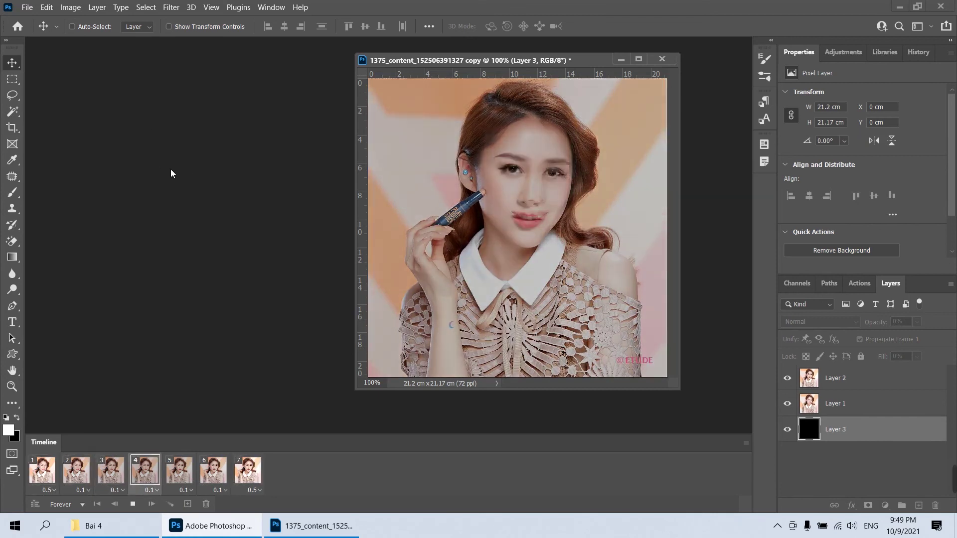
- Open Save for Web (Legacy), cancel it, and restart the animation preview
click(28, 8)
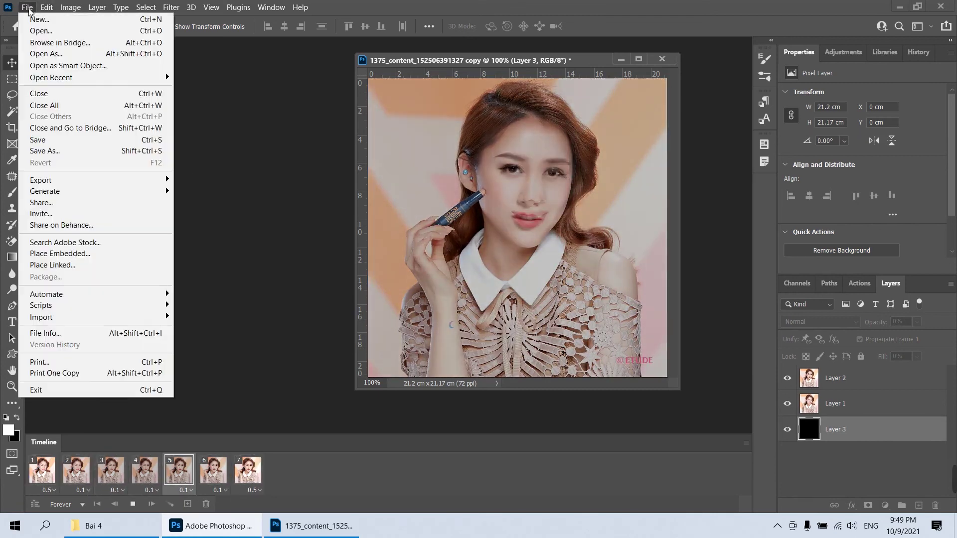
mouse_move(41, 180)
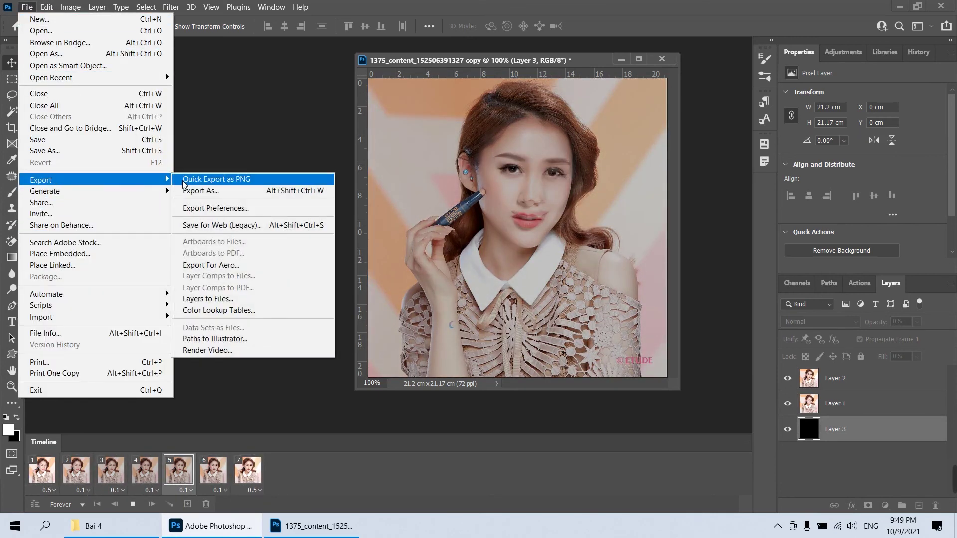
click(230, 227)
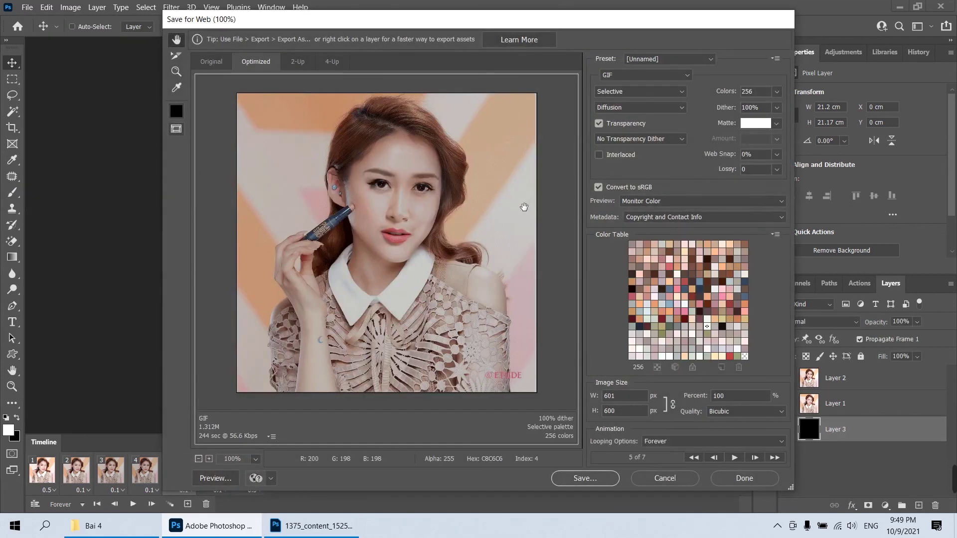
key(Escape)
click(132, 504)
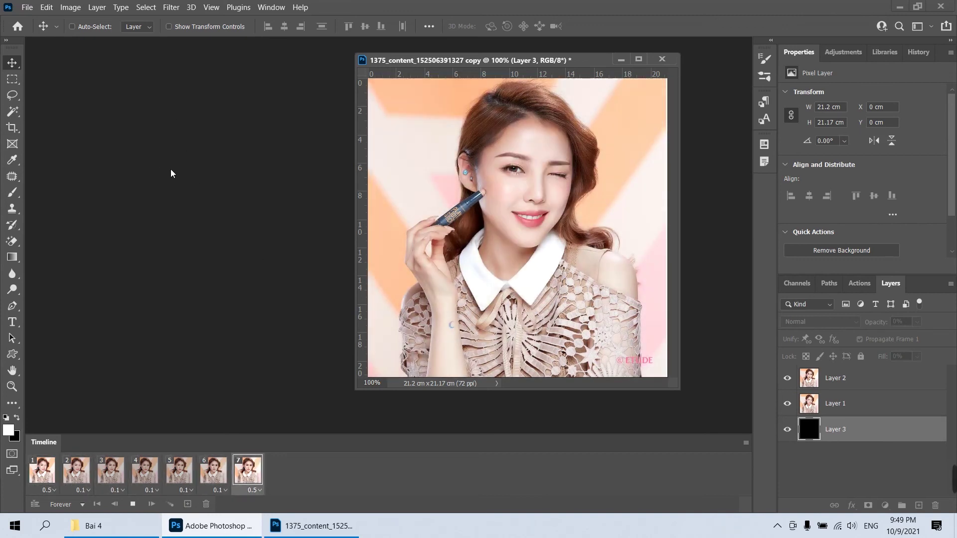
- Save the looping animation from Save for Web as GIF 'Anh-gif' on the Desktop
click(27, 7)
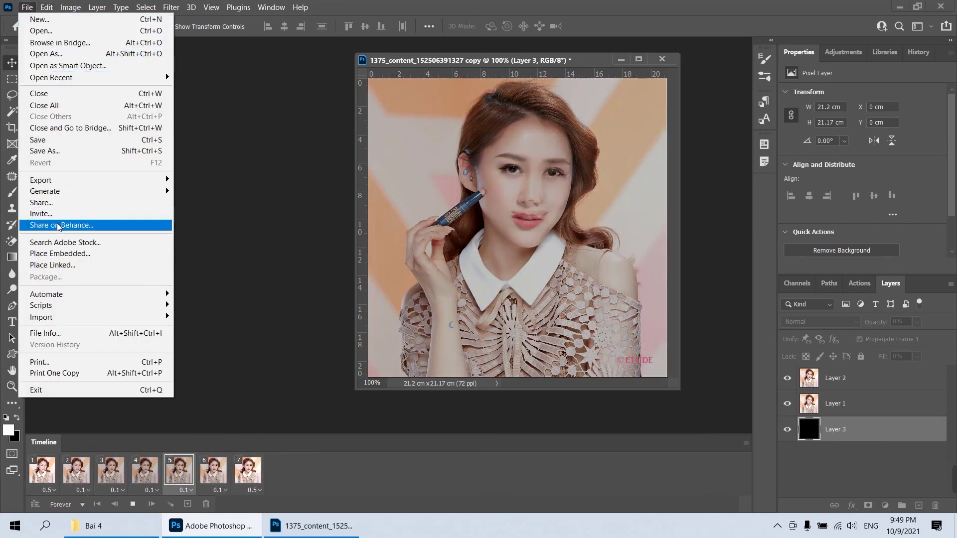
mouse_move(41, 180)
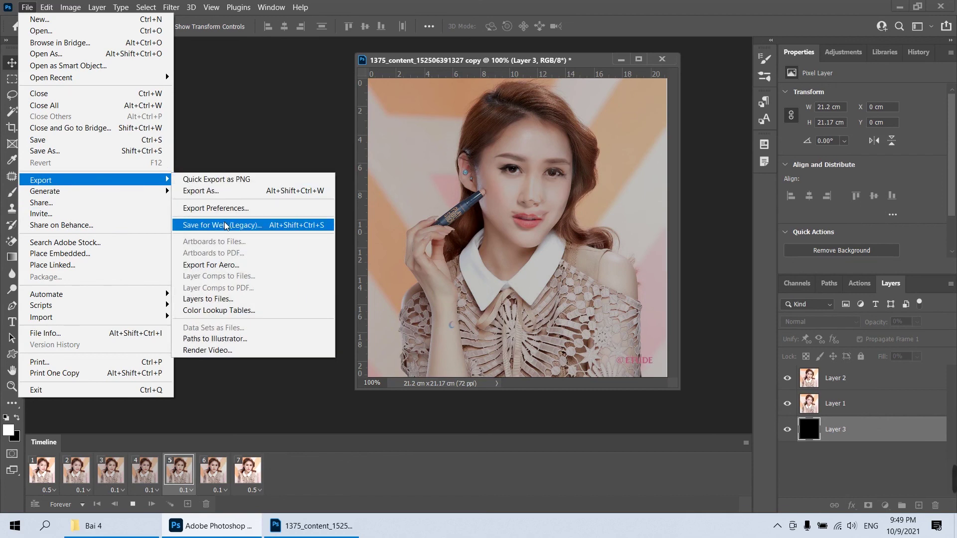
click(230, 228)
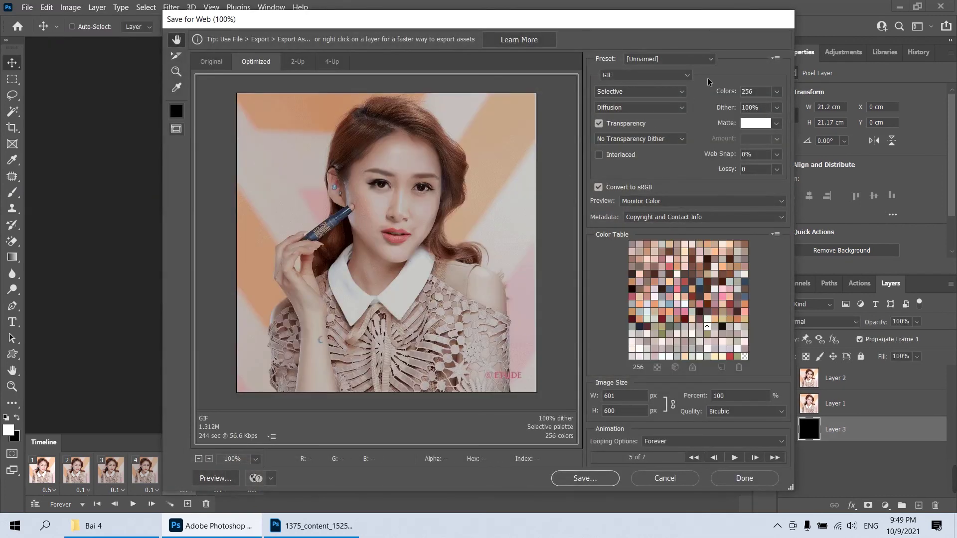
click(617, 76)
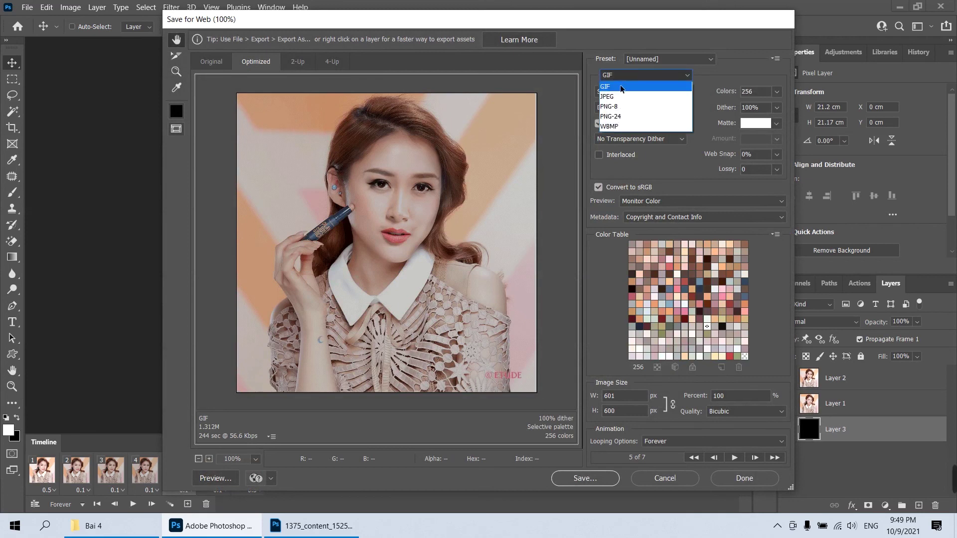
click(620, 88)
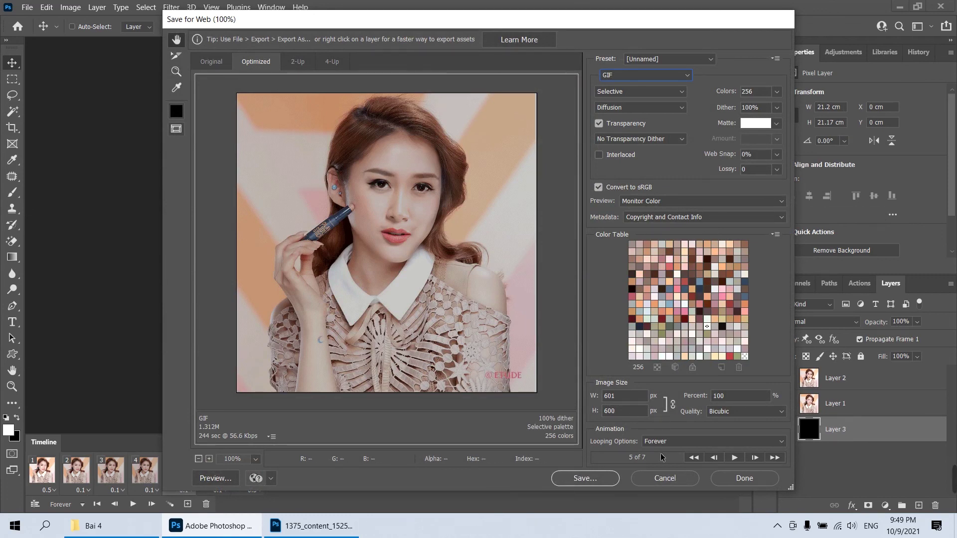
click(584, 484)
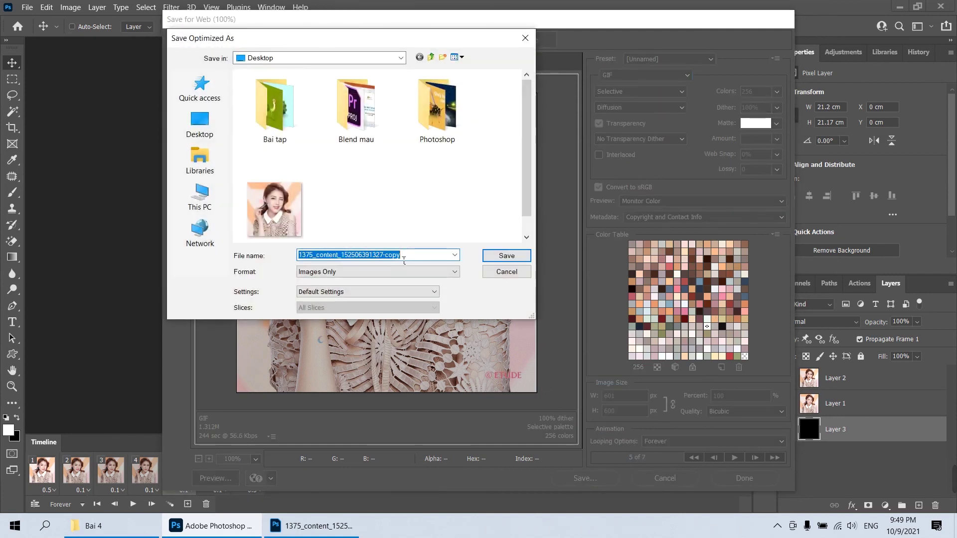
text(Anh gif)
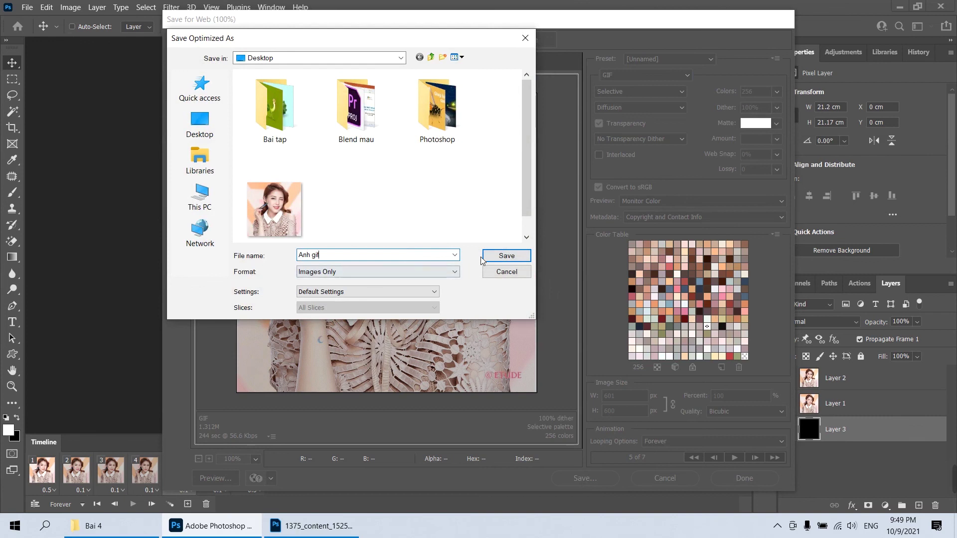
click(483, 257)
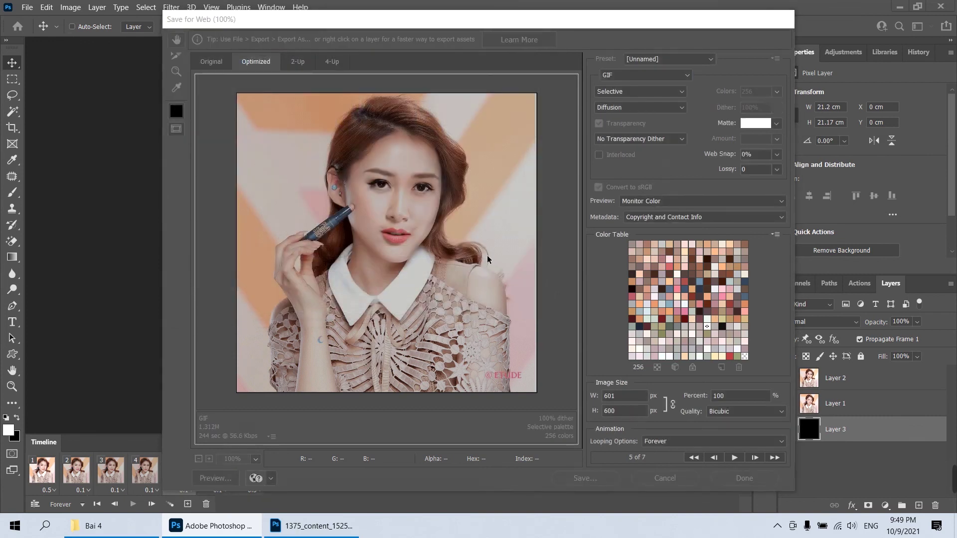
- Show the desktop and open Anh-gif.gif in Windows Photos
key(super+d)
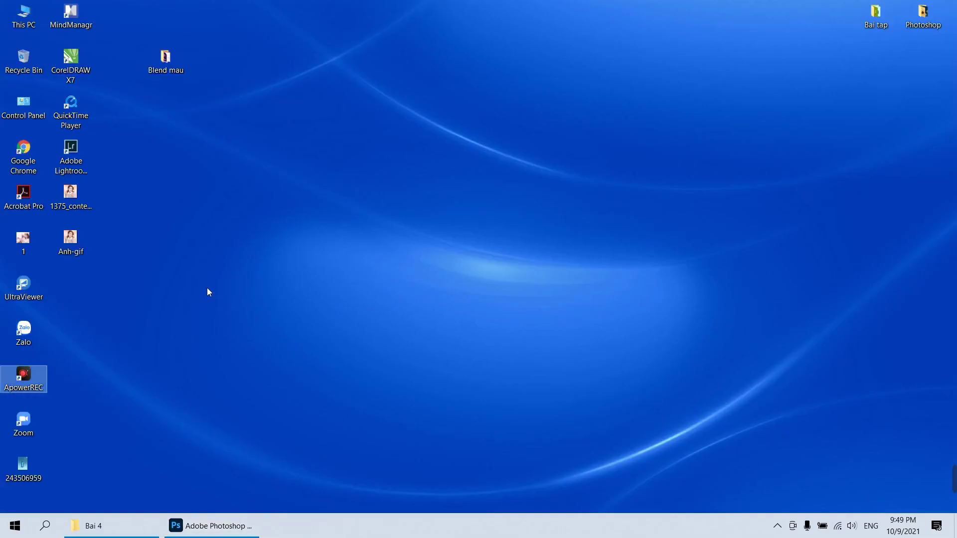
double_click(83, 250)
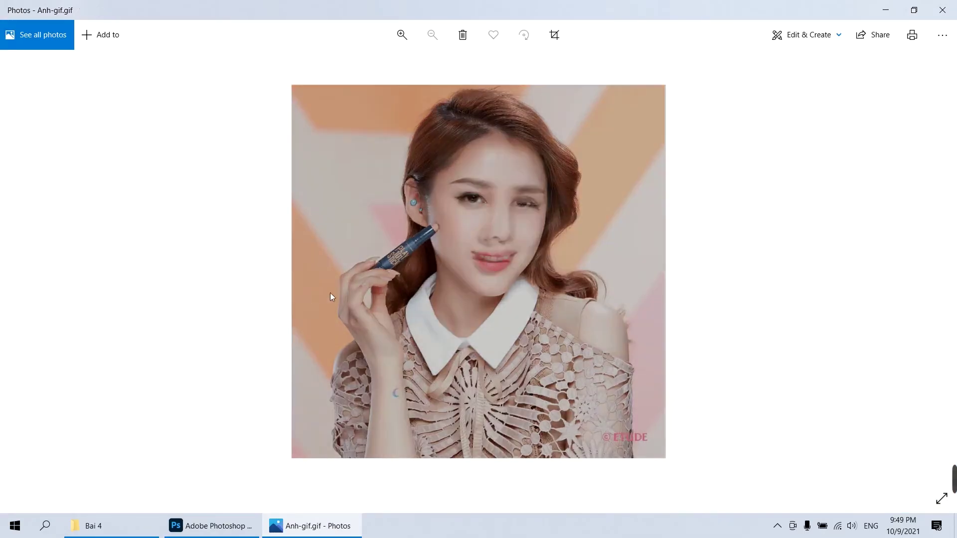